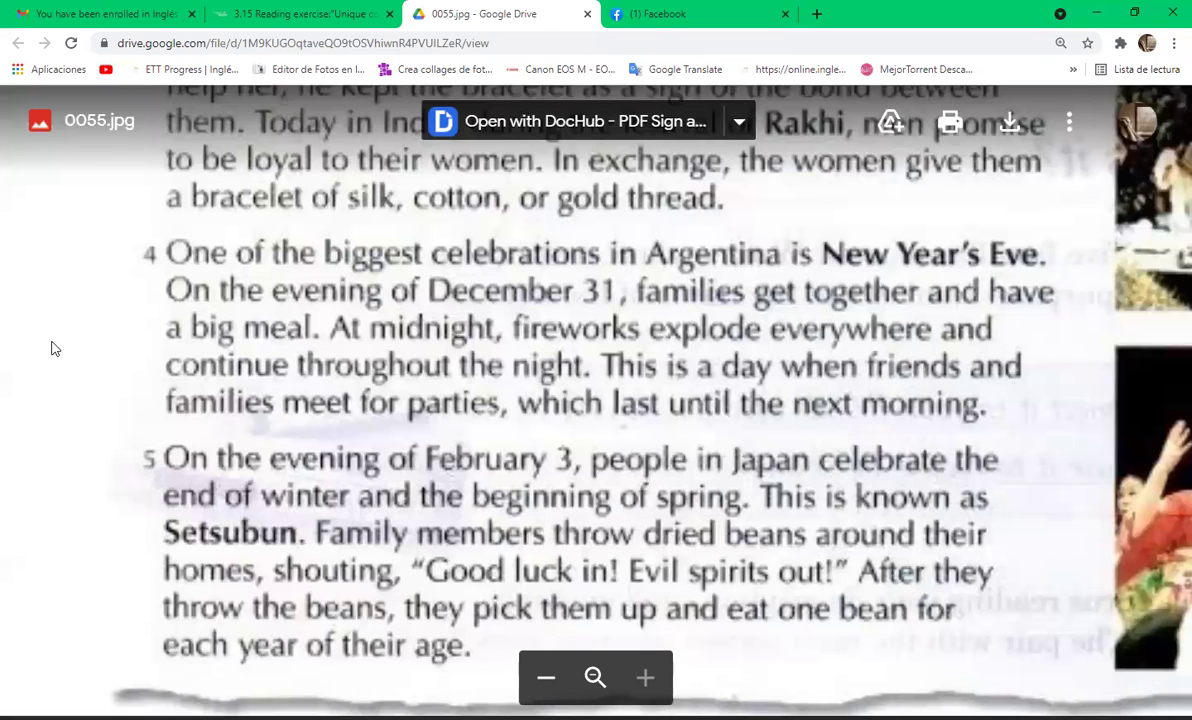
- Return to the course's reading exercise page and move on to the Midterm unit "A. Circle the words"
{"action": "left_click", "coordinate": [300, 14]}
{"action": "scroll", "coordinate": [845, 245], "scroll_direction": "up", "scroll_amount": 3}
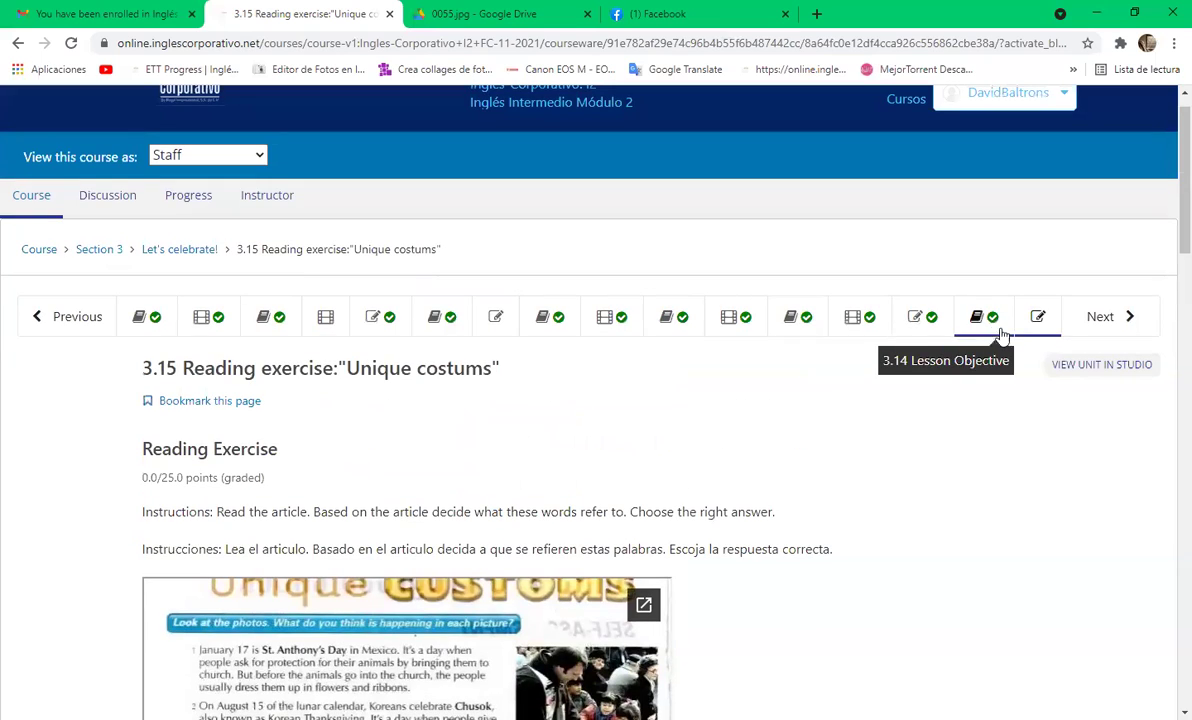
{"action": "left_click", "coordinate": [1130, 319]}
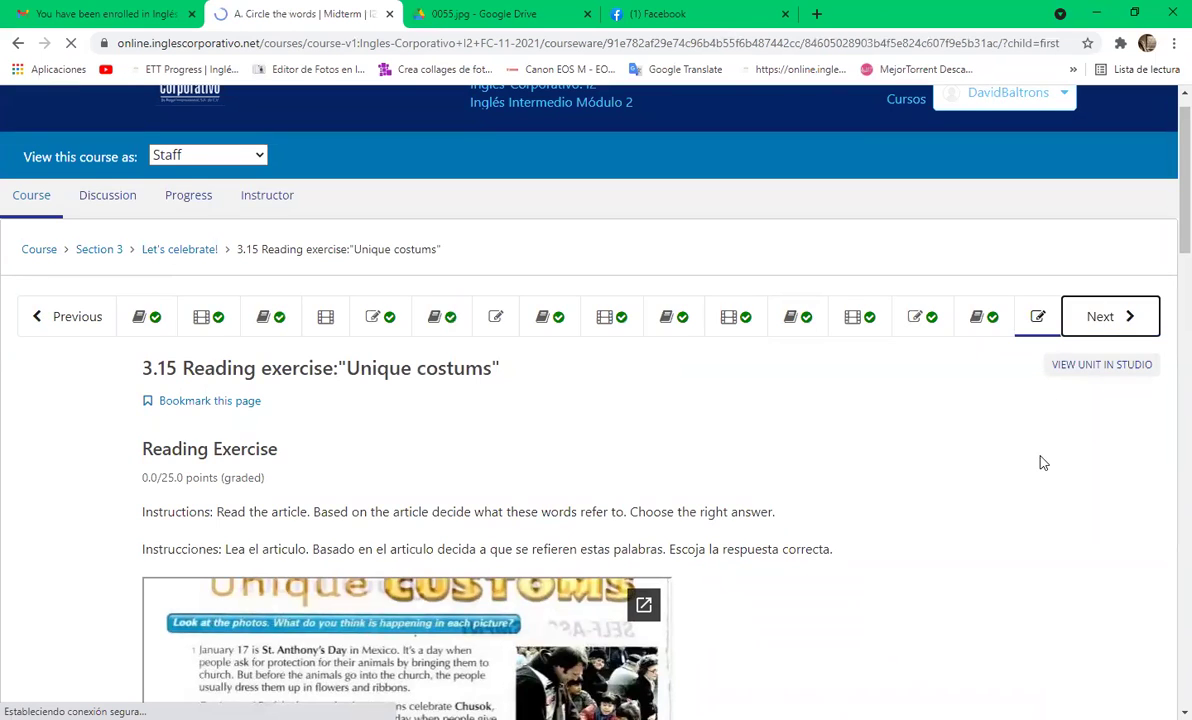
- Answer question 1 of the two-part verb exercise, "Please clean ___ bedroom", with "up"
{"action": "scroll", "coordinate": [825, 390], "scroll_direction": "down", "scroll_amount": 3}
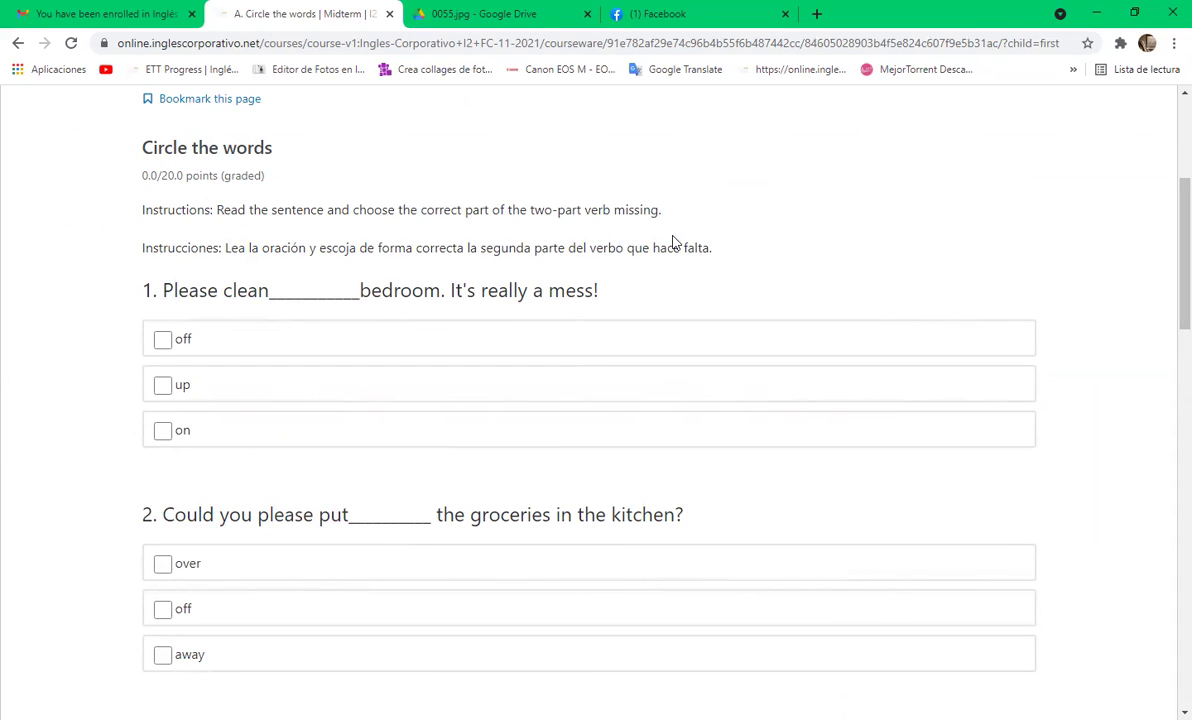
{"action": "scroll", "coordinate": [673, 242], "scroll_direction": "down", "scroll_amount": 1}
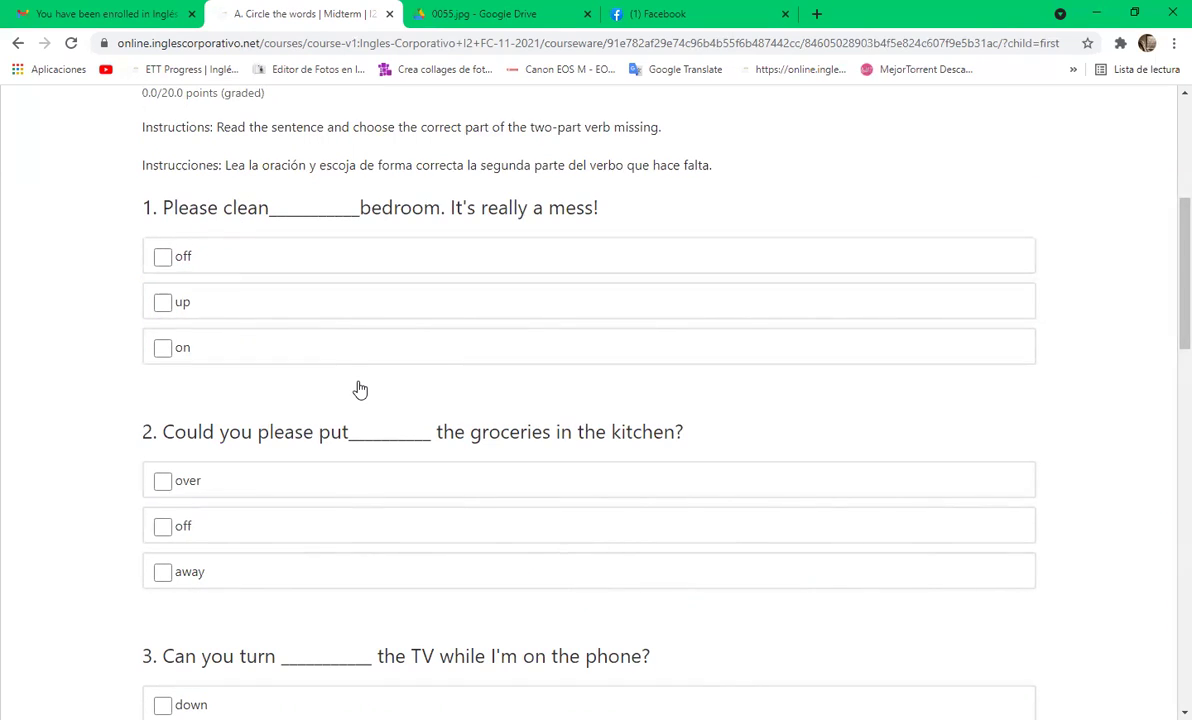
{"action": "left_click", "coordinate": [166, 304]}
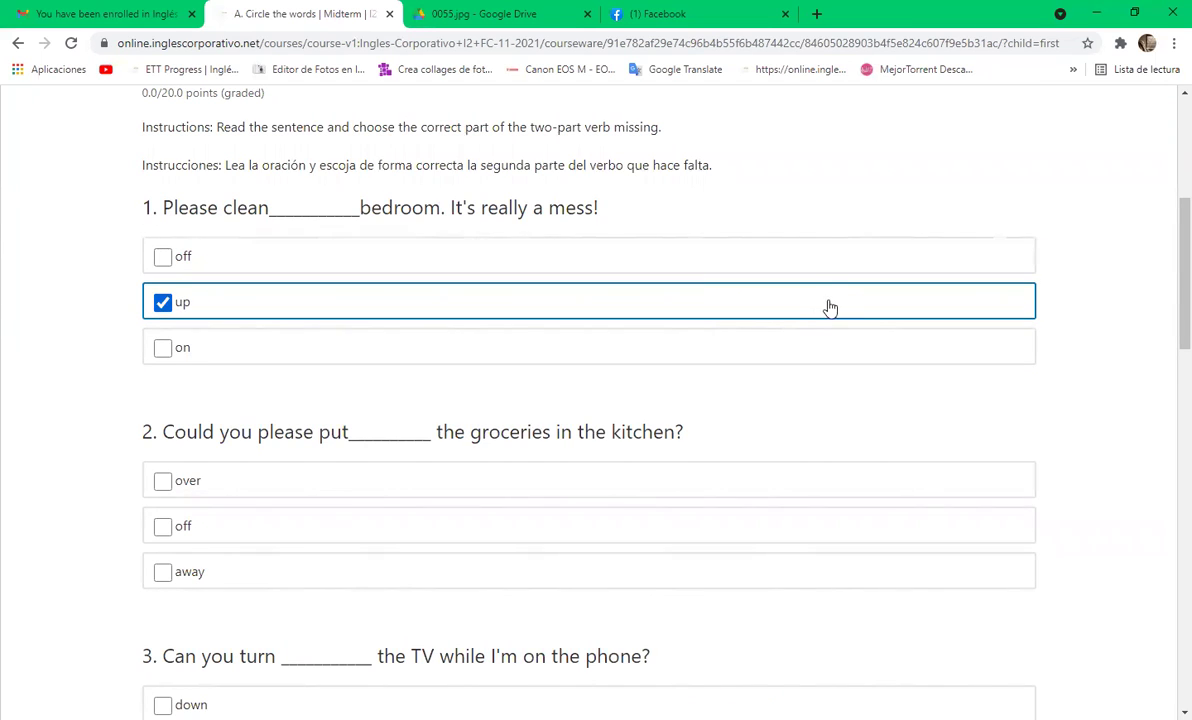
{"action": "scroll", "coordinate": [835, 302], "scroll_direction": "down", "scroll_amount": 1}
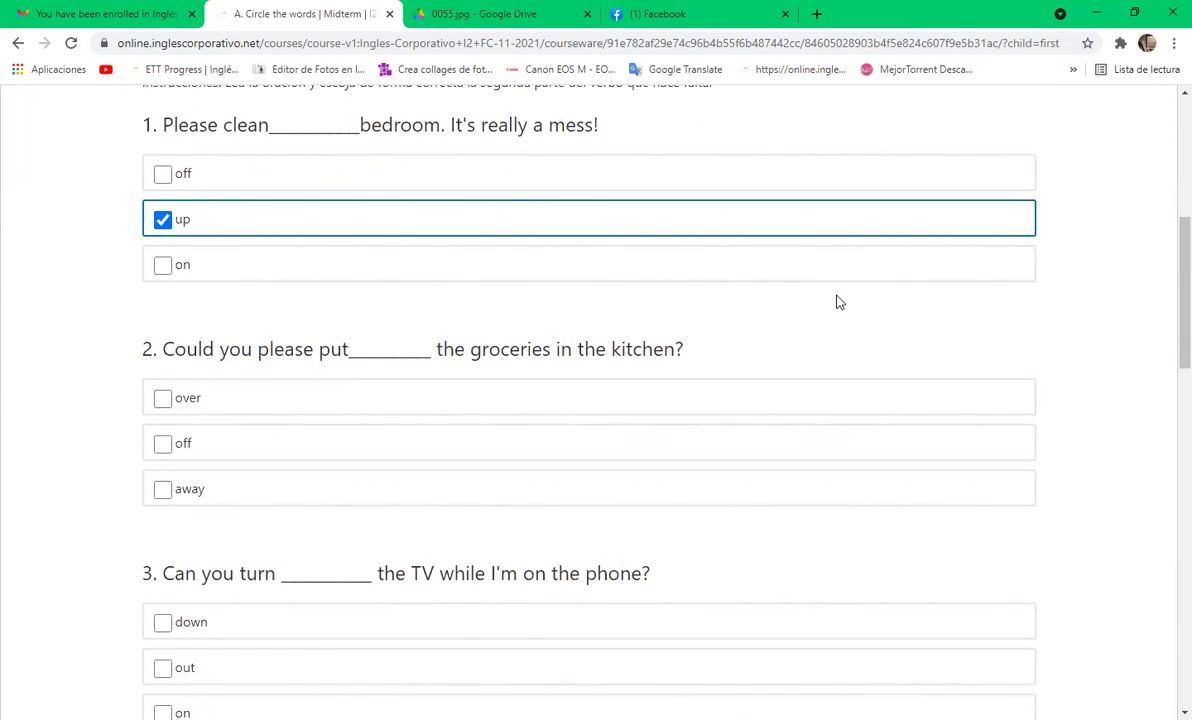
{"action": "scroll", "coordinate": [839, 302], "scroll_direction": "up", "scroll_amount": 1}
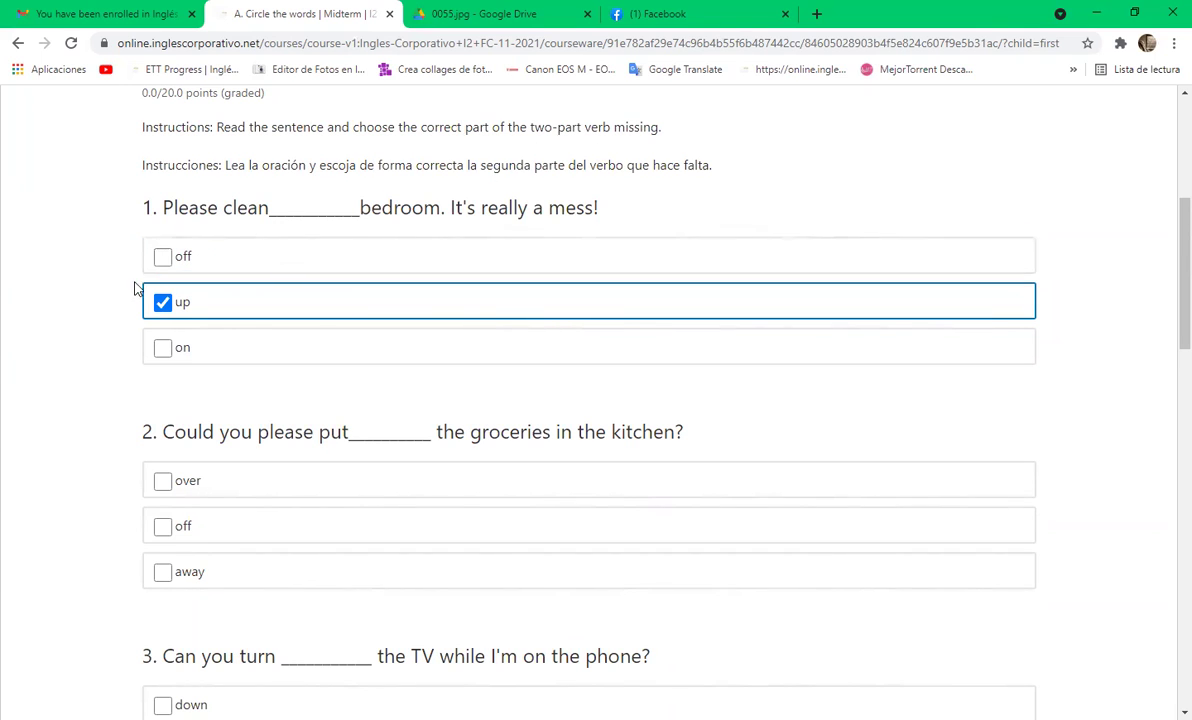
- Answer question 2, "Could you please put ___ the groceries in the kitchen?", with "away"
{"action": "scroll", "coordinate": [137, 288], "scroll_direction": "down", "scroll_amount": 3}
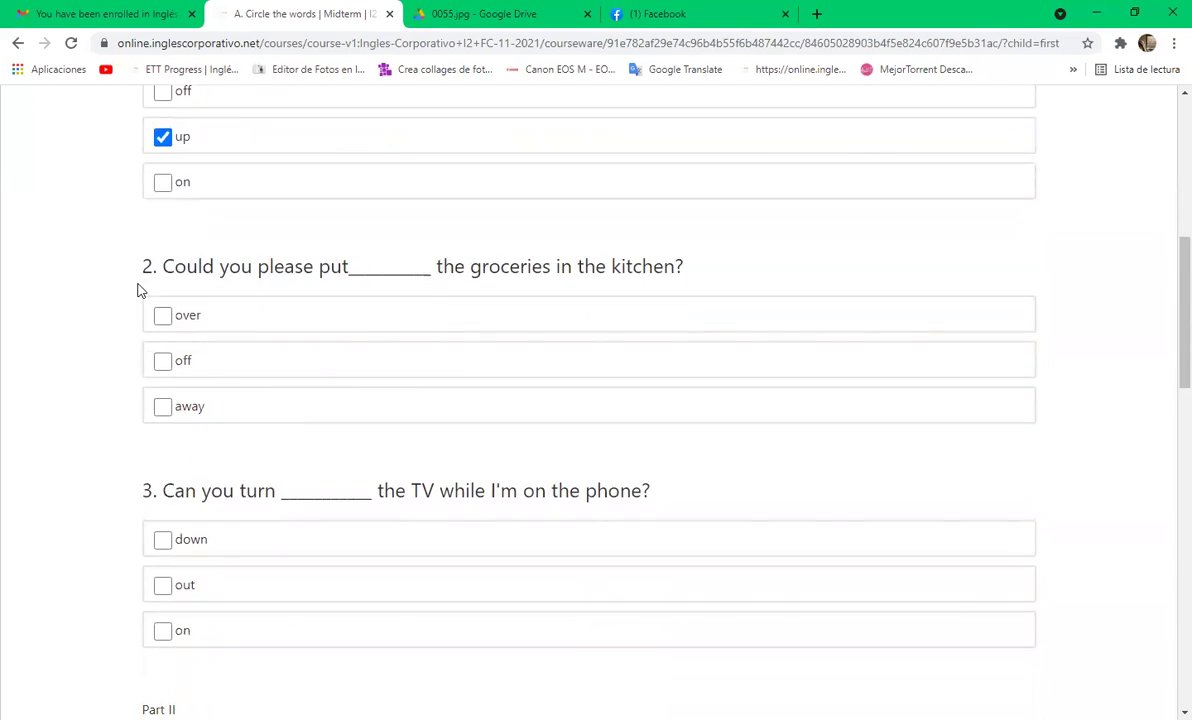
{"action": "scroll", "coordinate": [140, 290], "scroll_direction": "down", "scroll_amount": 2}
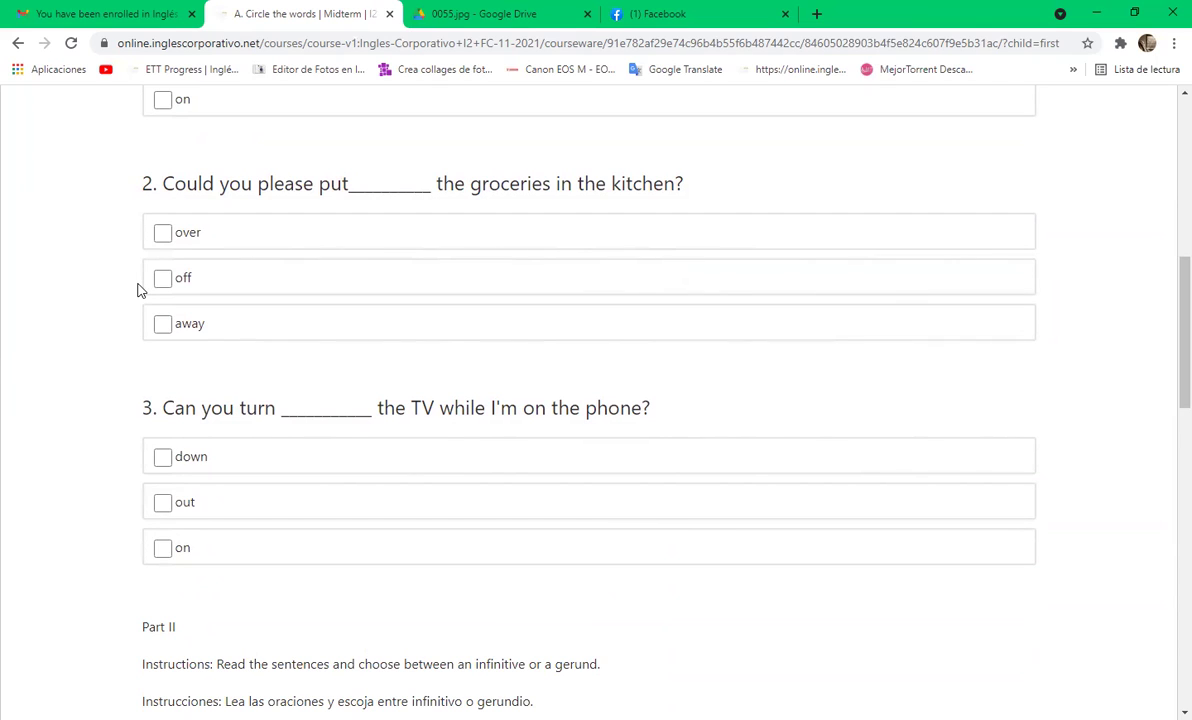
{"action": "left_click", "coordinate": [162, 321]}
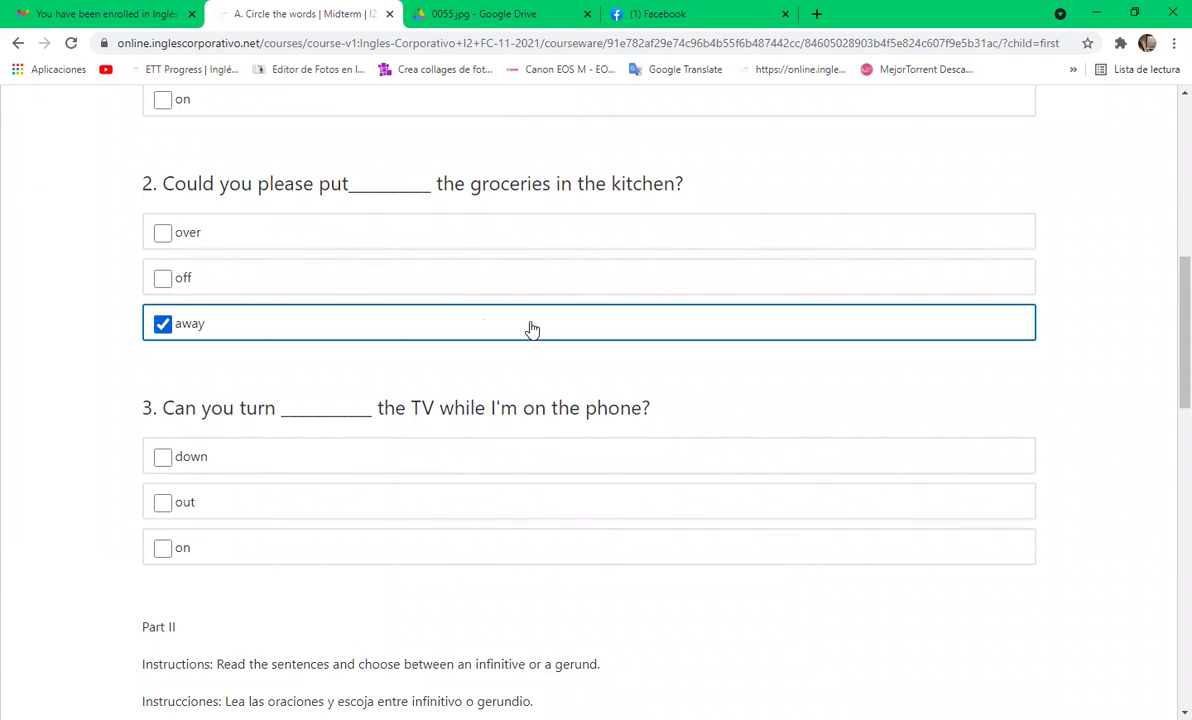
{"action": "left_click", "coordinate": [113, 280]}
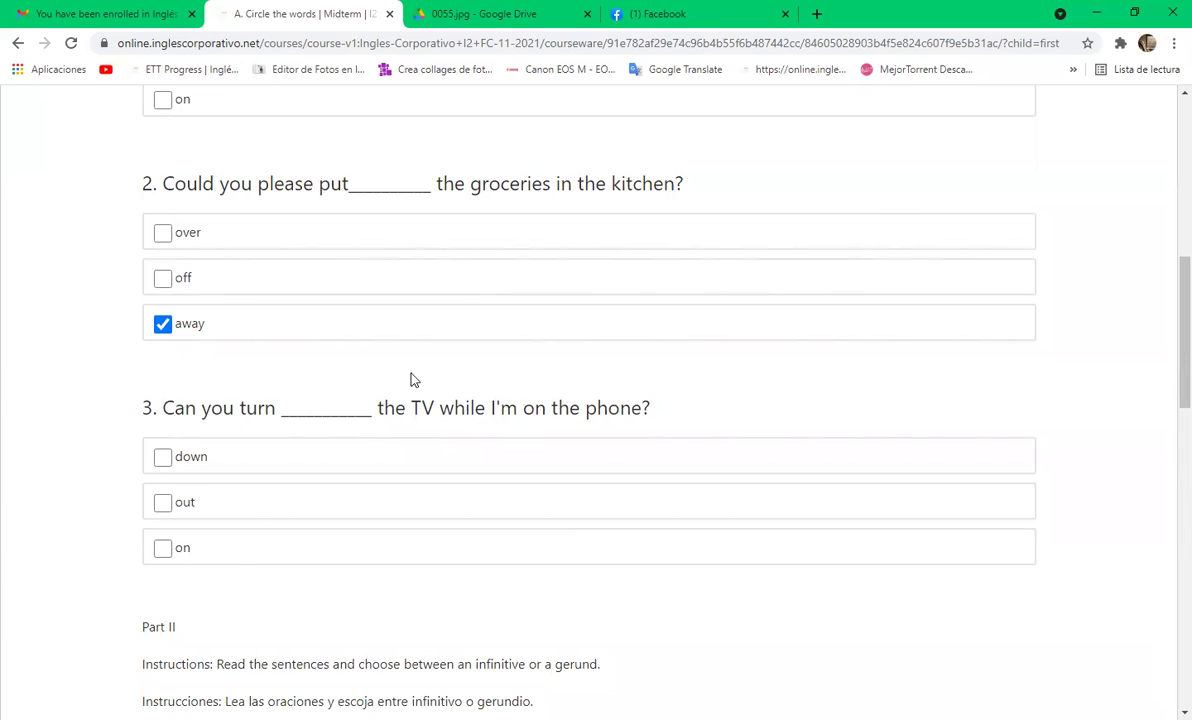
- Answer question 3, "Can you turn ___ the TV while I'm on the phone?", with "down"
{"action": "scroll", "coordinate": [412, 380], "scroll_direction": "down", "scroll_amount": 3}
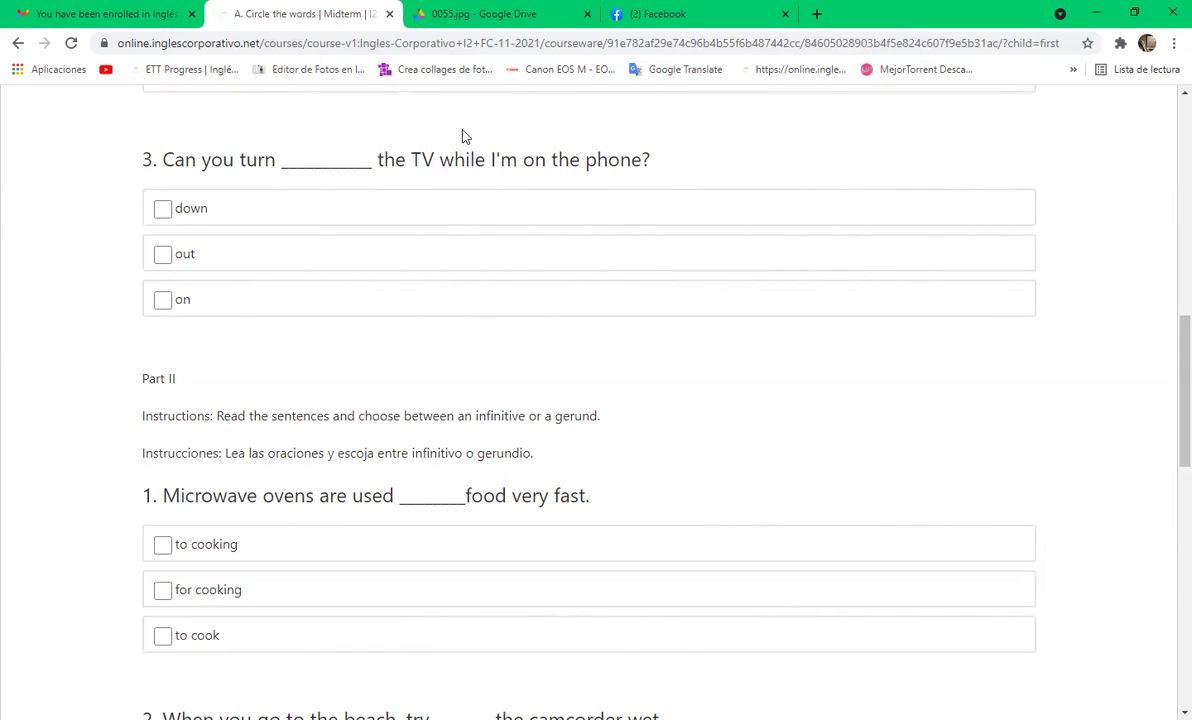
{"action": "scroll", "coordinate": [338, 258], "scroll_direction": "up", "scroll_amount": 2}
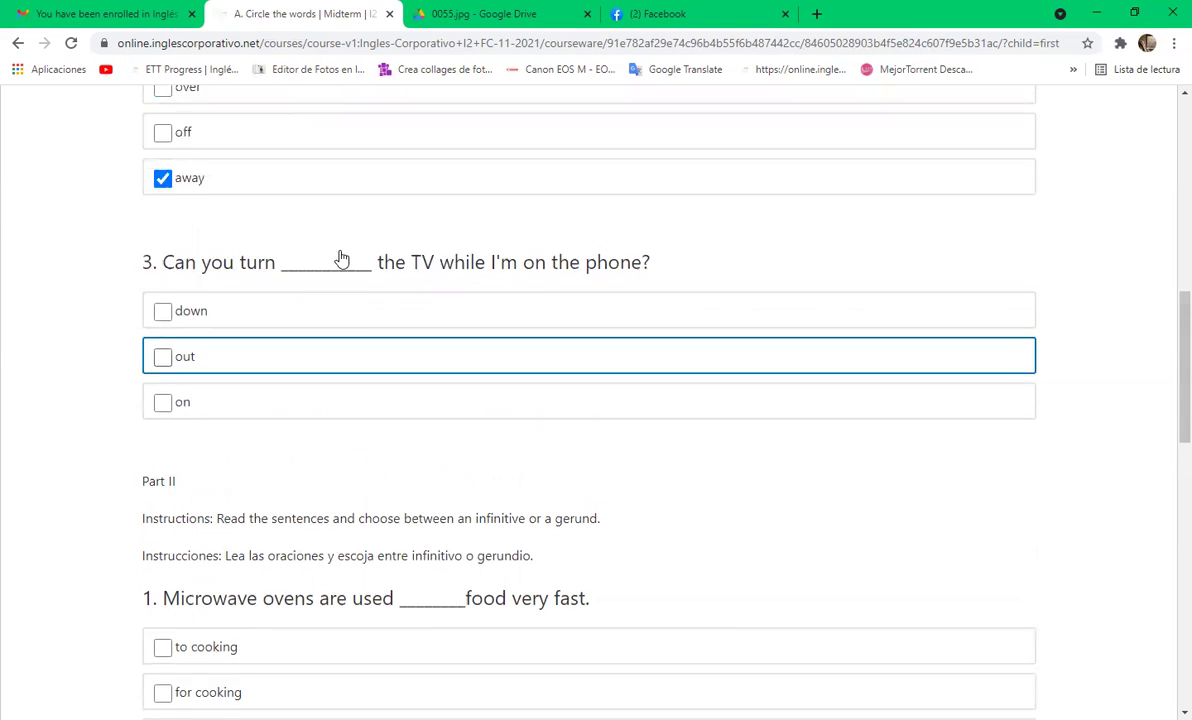
{"action": "scroll", "coordinate": [400, 380], "scroll_direction": "down", "scroll_amount": 2}
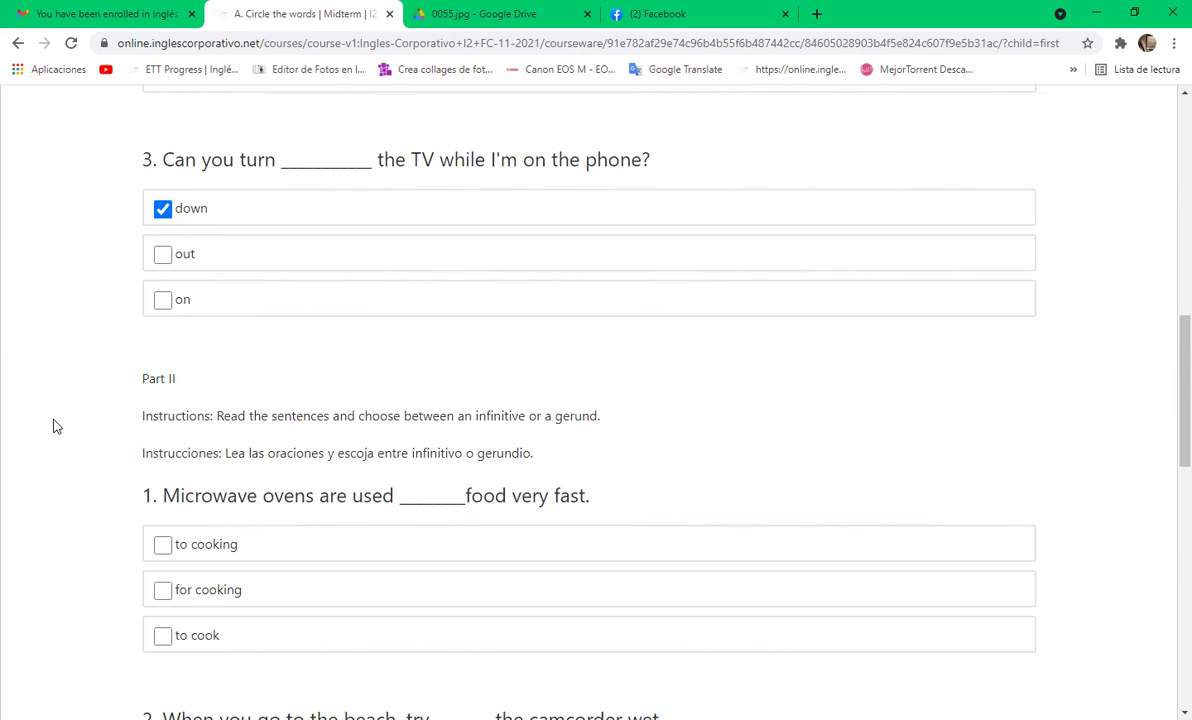
- In Part II, answer question 1 about microwave ovens with only "for cooking", leaving "to cook" unselected
{"action": "scroll", "coordinate": [175, 502], "scroll_direction": "down", "scroll_amount": 1}
{"action": "scroll", "coordinate": [175, 502], "scroll_direction": "down", "scroll_amount": 3}
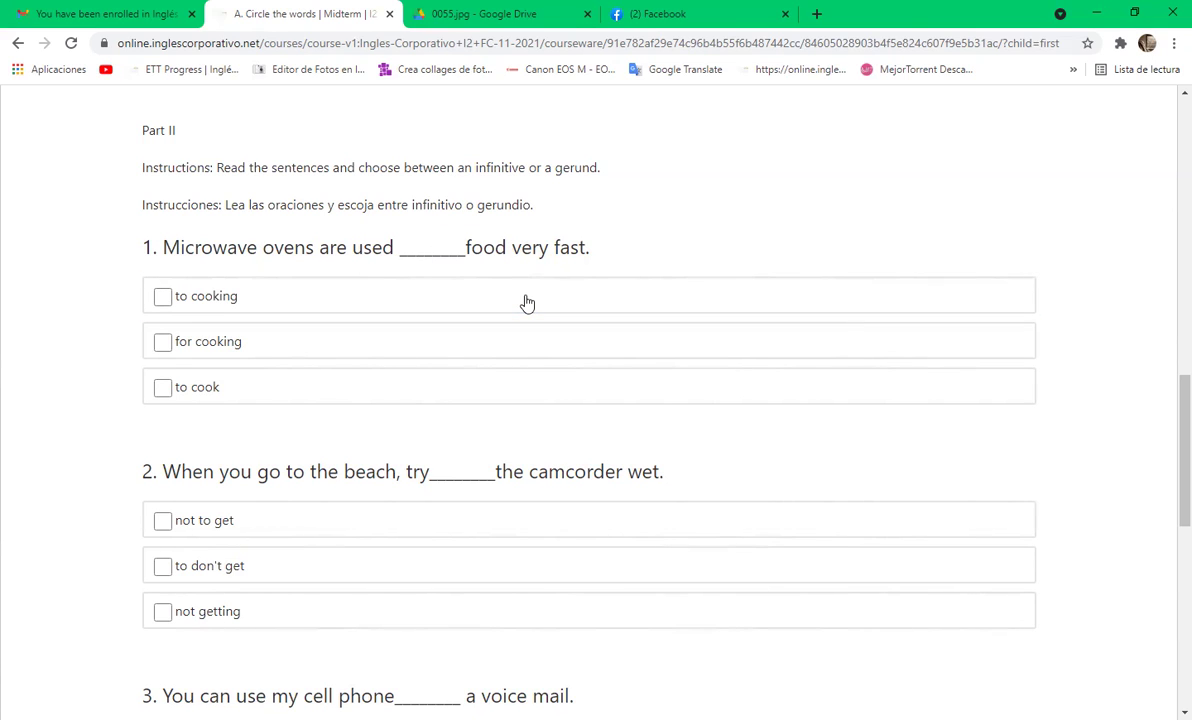
{"action": "left_click", "coordinate": [162, 343]}
{"action": "left_click", "coordinate": [162, 341]}
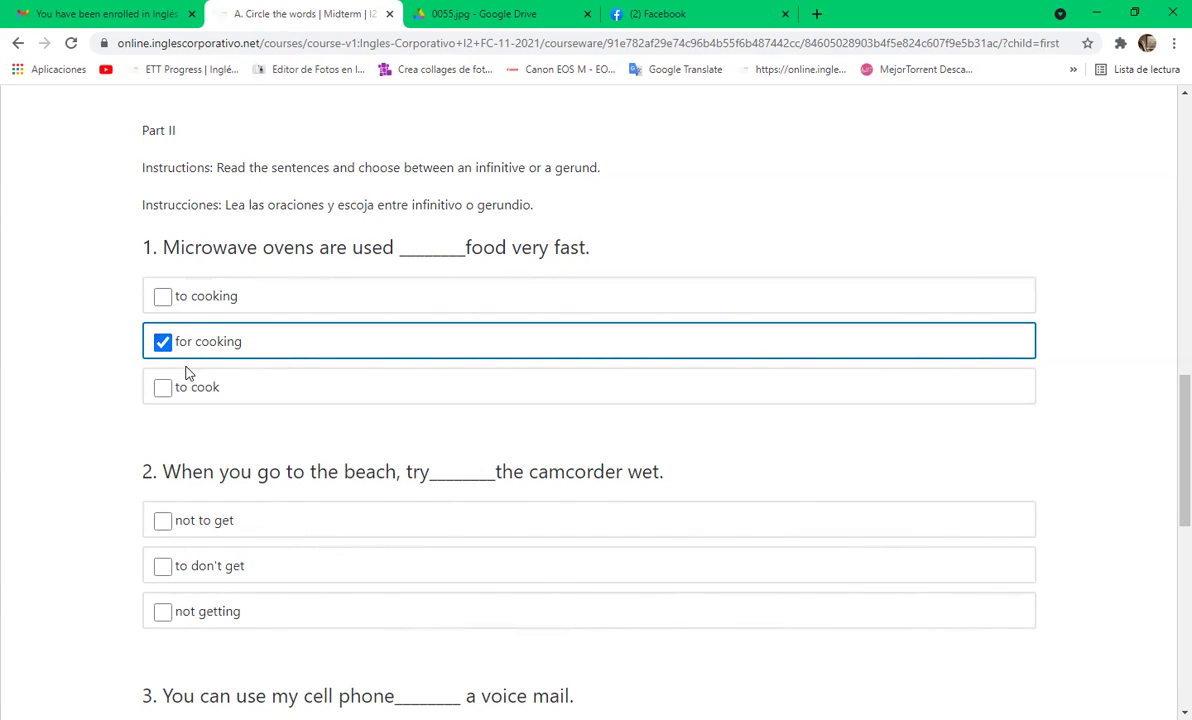
{"action": "left_click", "coordinate": [162, 388]}
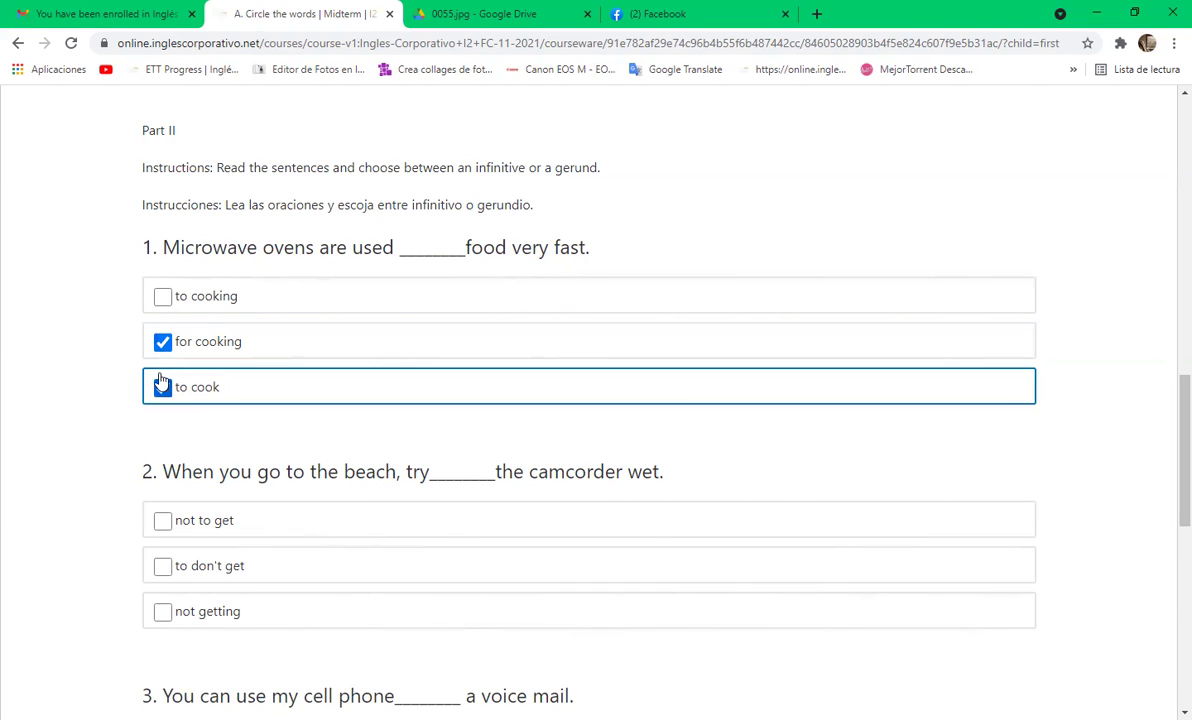
{"action": "left_click", "coordinate": [161, 389]}
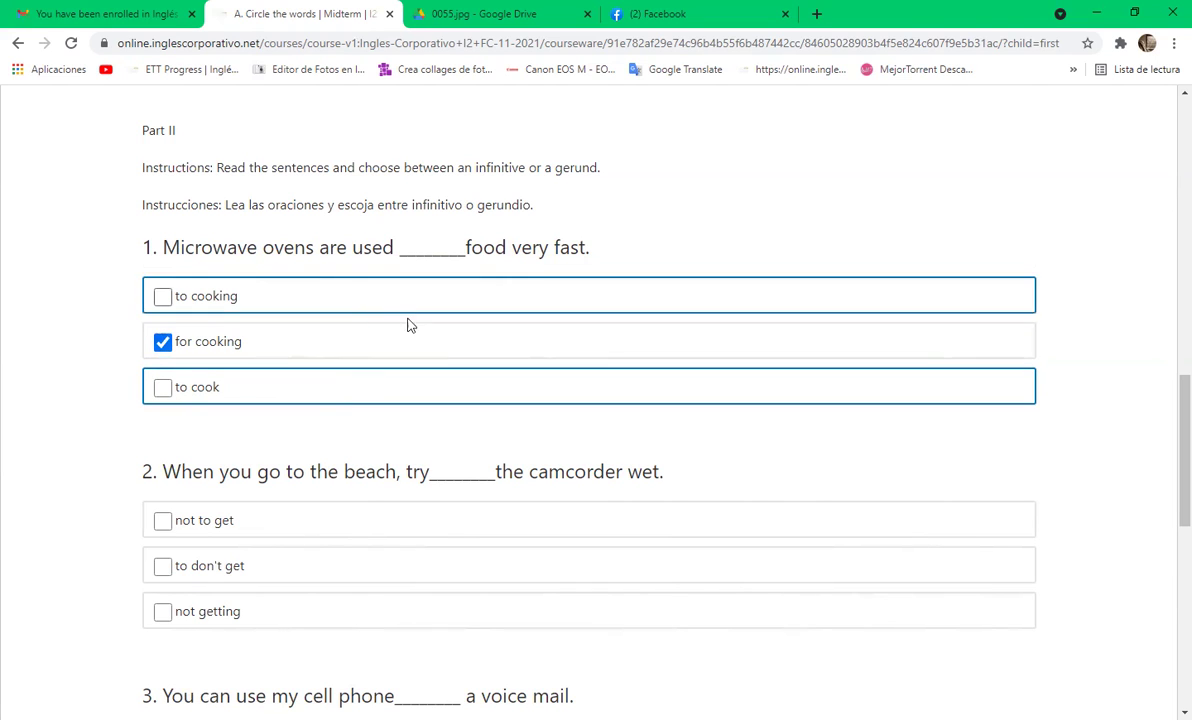
- Answer Part II question 2 about the camcorder with only "not to get", leaving "not getting" unselected
{"action": "scroll", "coordinate": [540, 320], "scroll_direction": "down", "scroll_amount": 3}
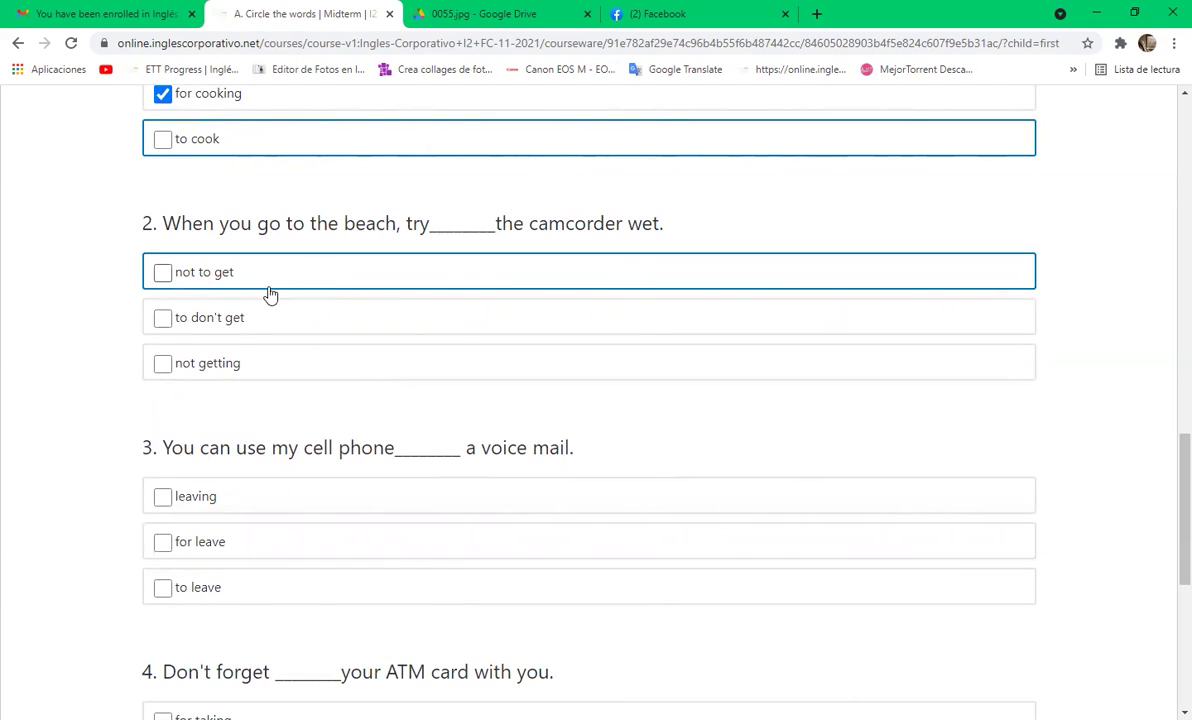
{"action": "left_click", "coordinate": [163, 273]}
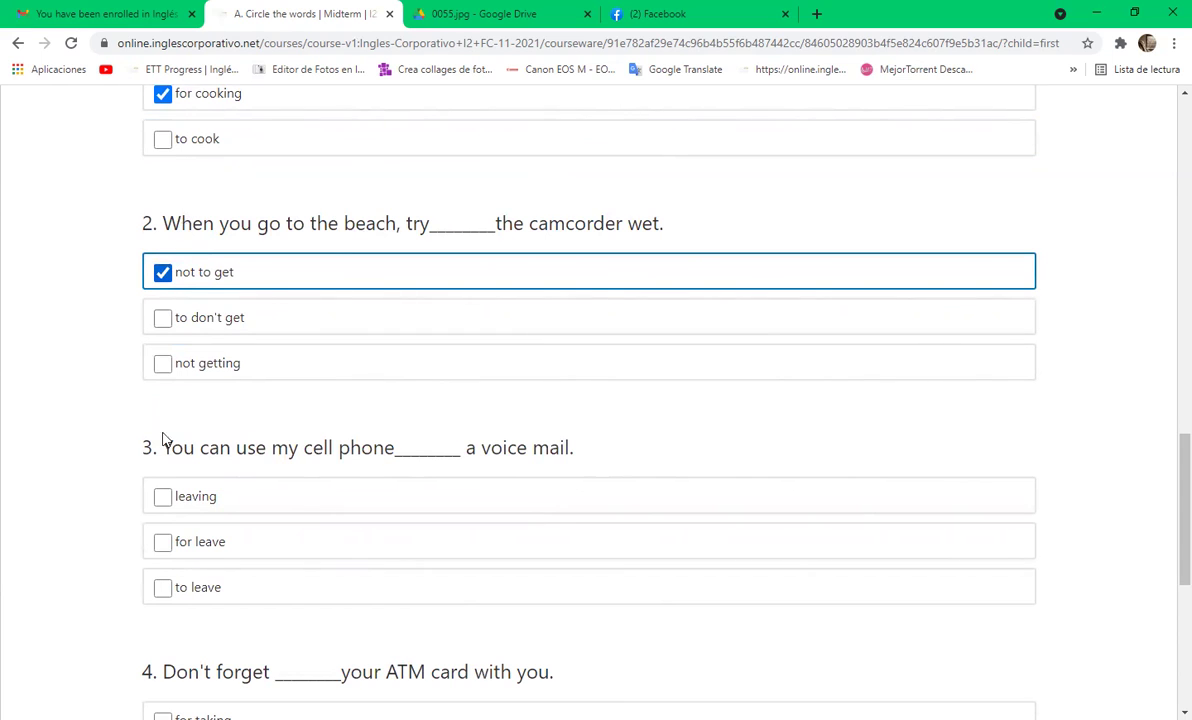
{"action": "left_click", "coordinate": [168, 364]}
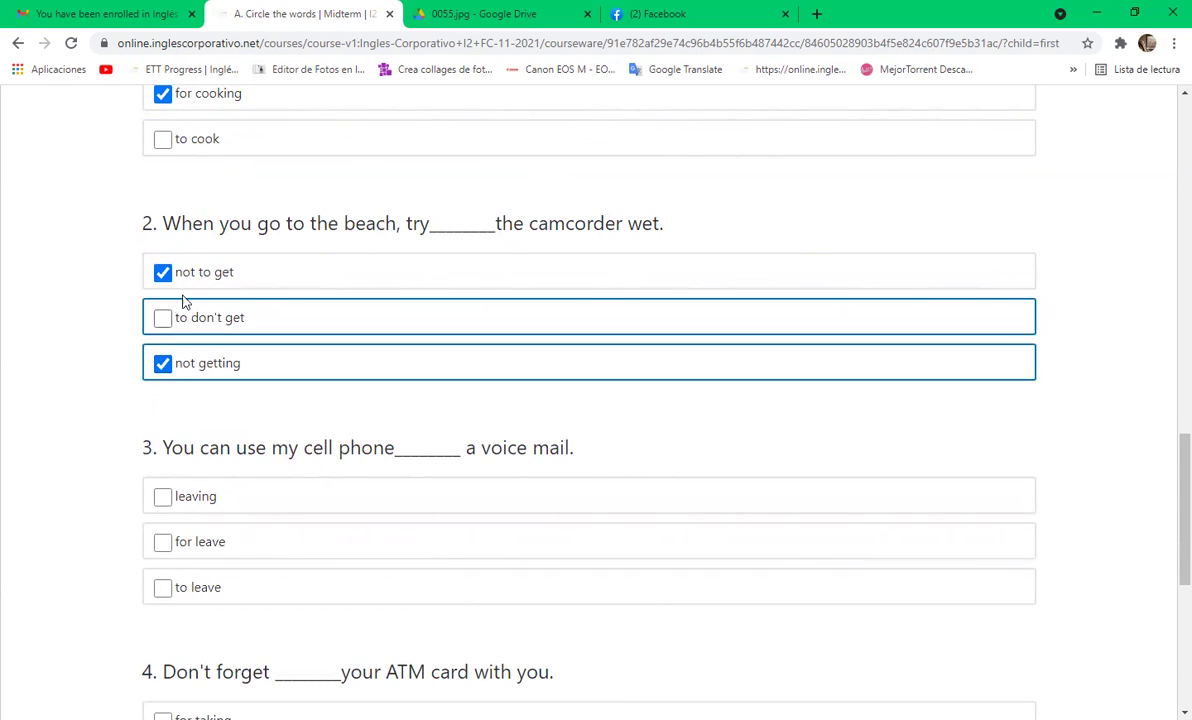
{"action": "scroll", "coordinate": [154, 261], "scroll_direction": "up", "scroll_amount": 3}
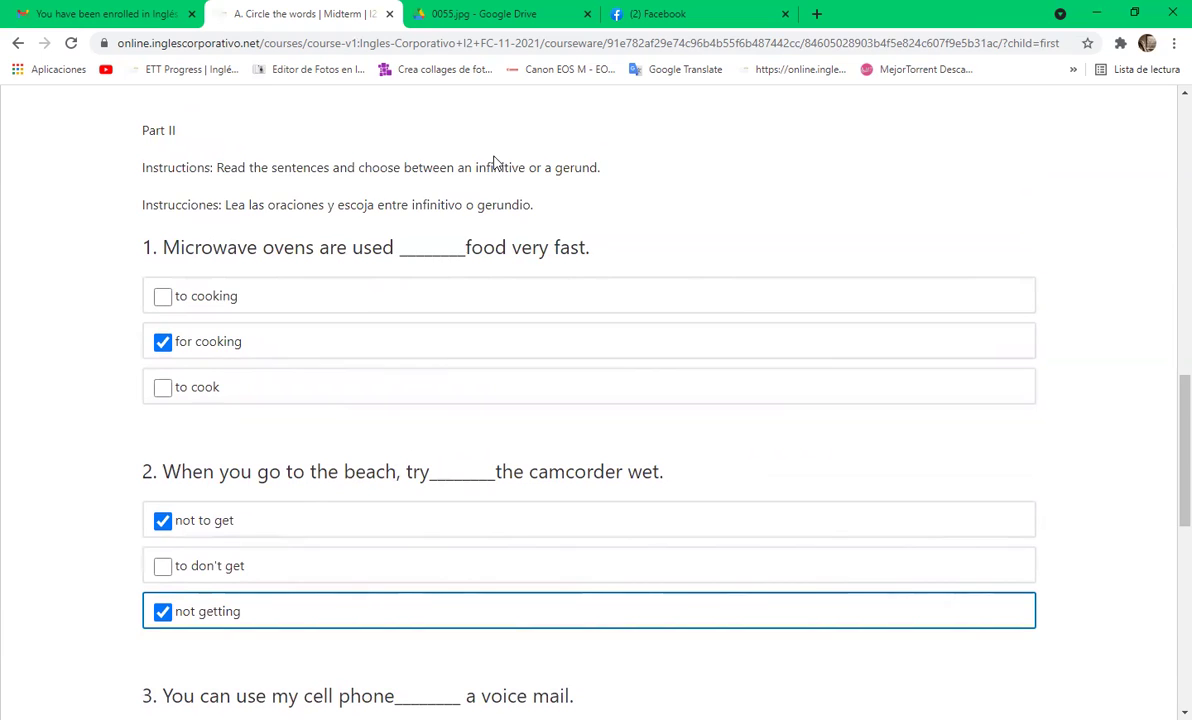
{"action": "scroll", "coordinate": [300, 380], "scroll_direction": "down", "scroll_amount": 2}
{"action": "left_click", "coordinate": [162, 446]}
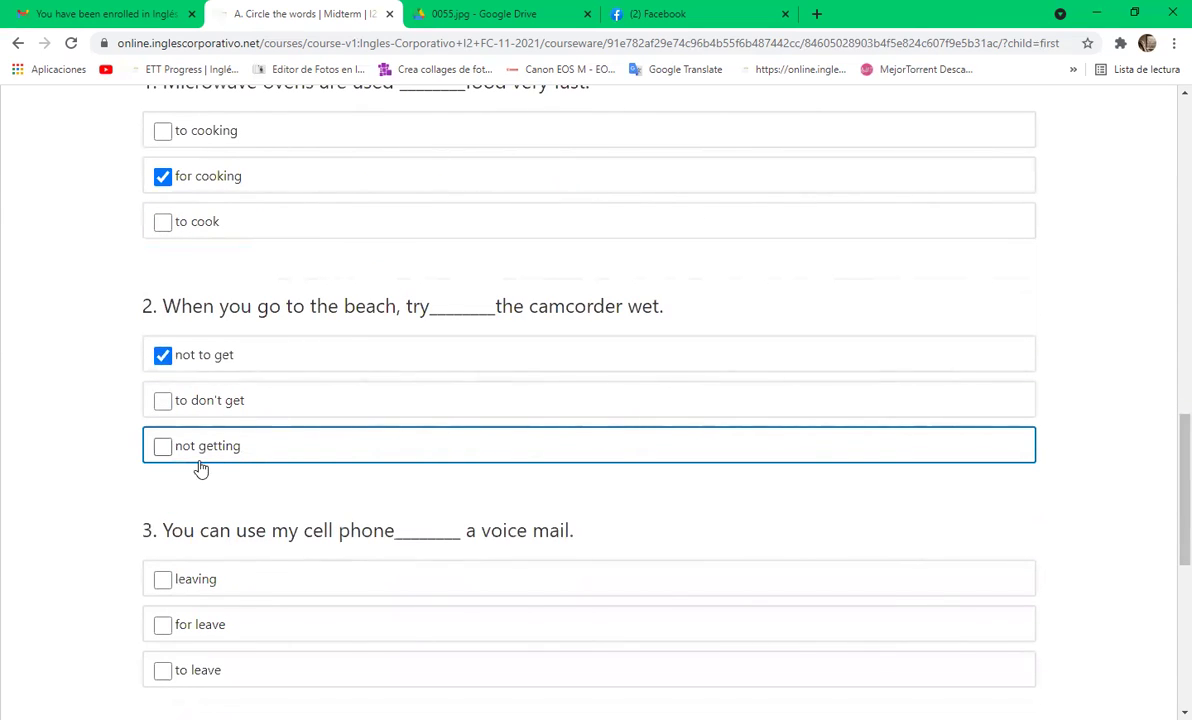
- Answer Part II question 3 about the voice mail with "to leave" and question 4 about the ATM card with "to take"
{"action": "scroll", "coordinate": [237, 490], "scroll_direction": "down", "scroll_amount": 3}
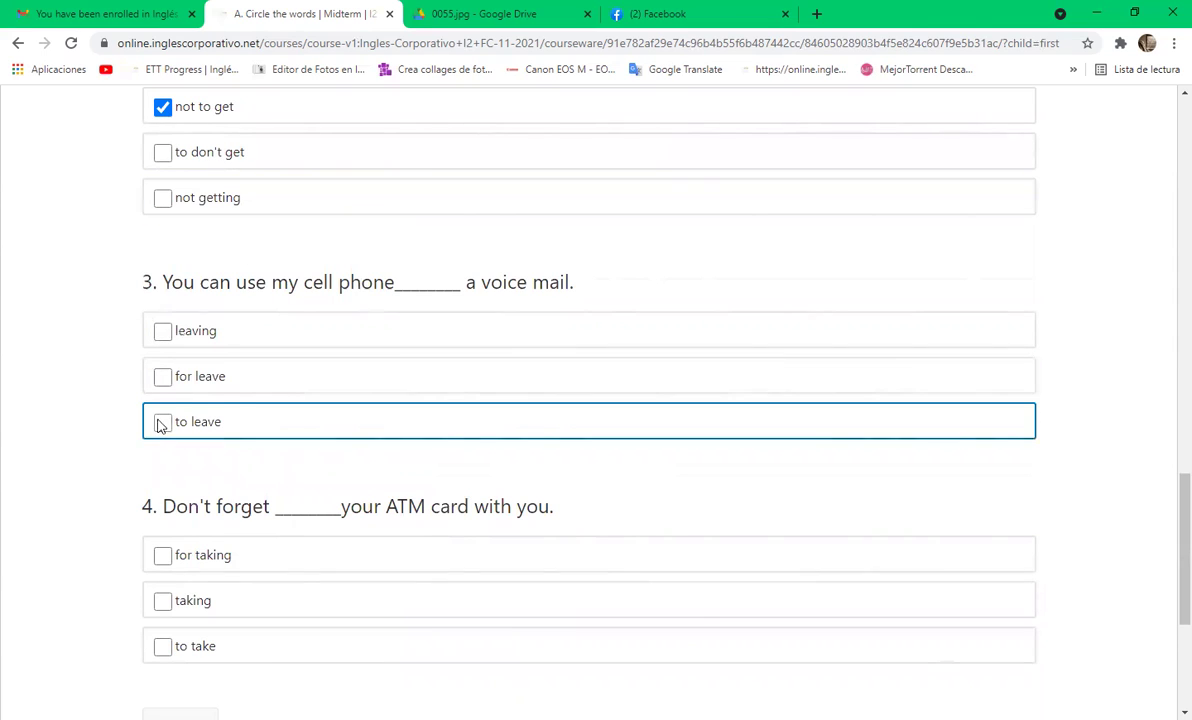
{"action": "scroll", "coordinate": [242, 401], "scroll_direction": "down", "scroll_amount": 1}
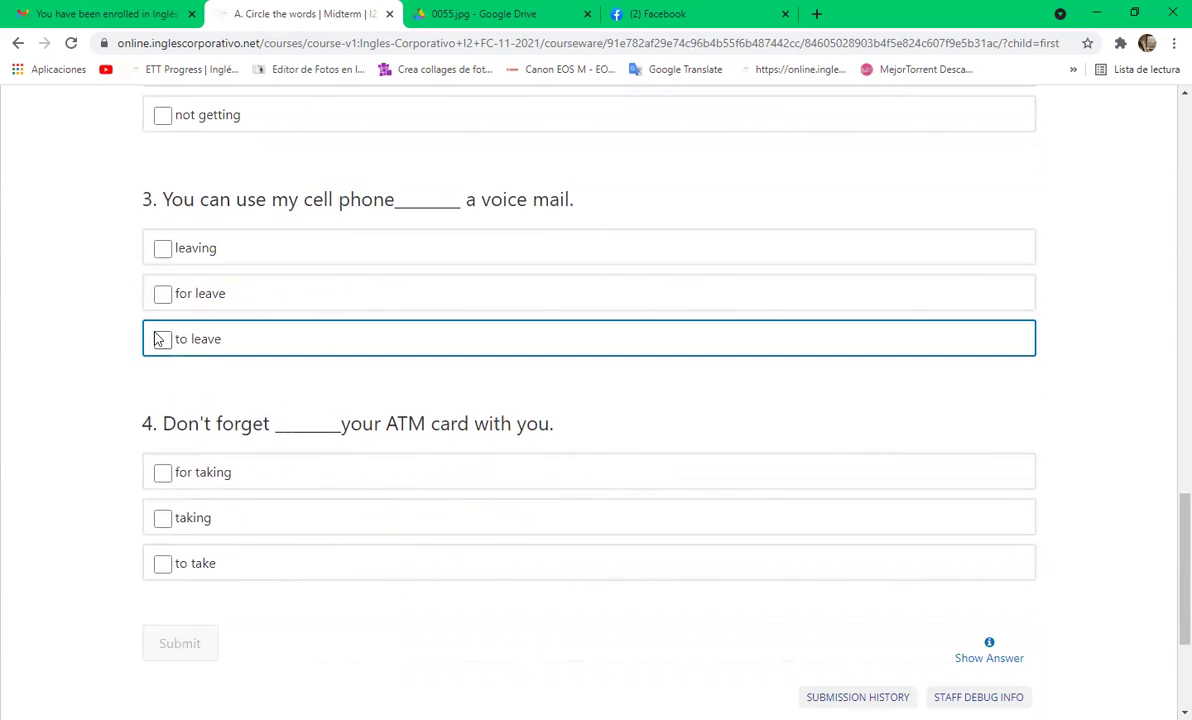
{"action": "left_click", "coordinate": [161, 340]}
{"action": "scroll", "coordinate": [280, 448], "scroll_direction": "down", "scroll_amount": 2}
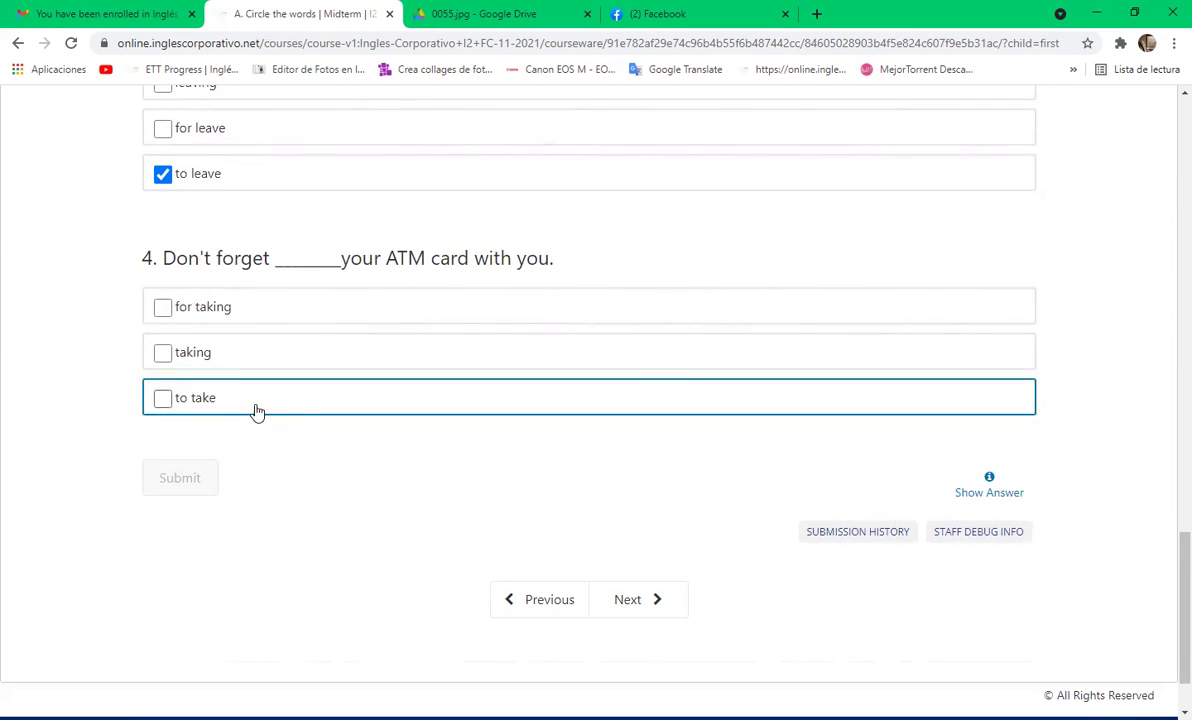
{"action": "left_click", "coordinate": [161, 397]}
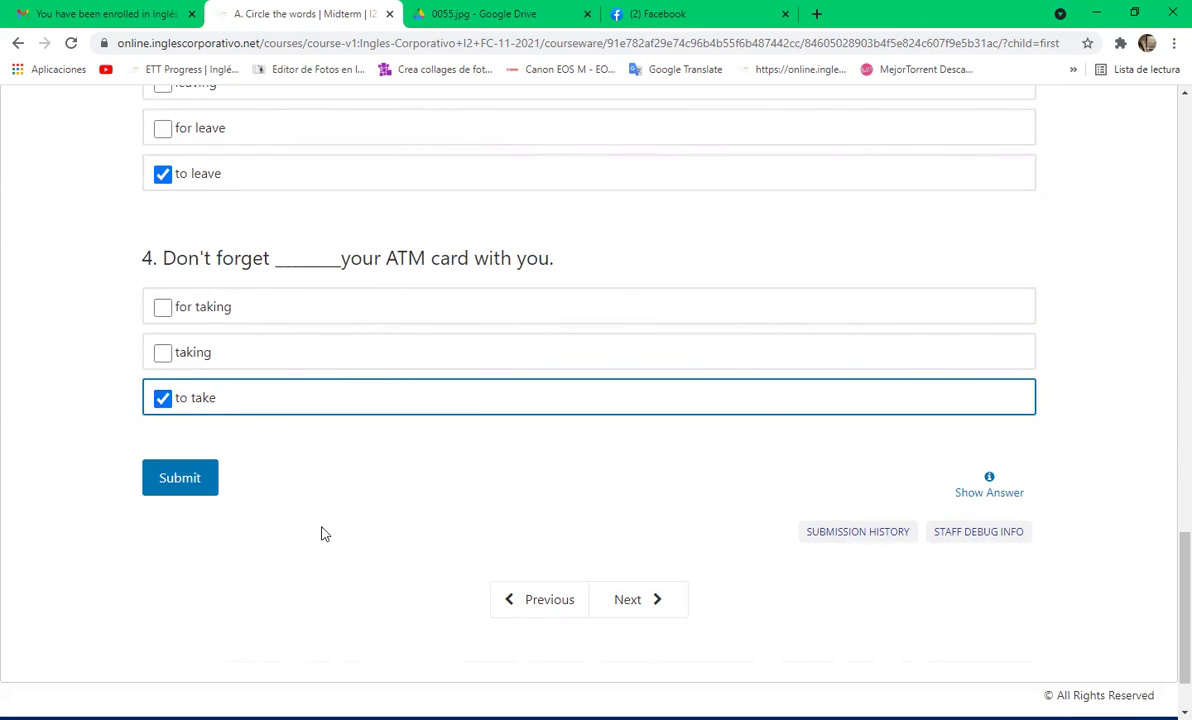
- Submit the "Circle the words" exercise and review the grading of all the answers
{"action": "left_click", "coordinate": [200, 477]}
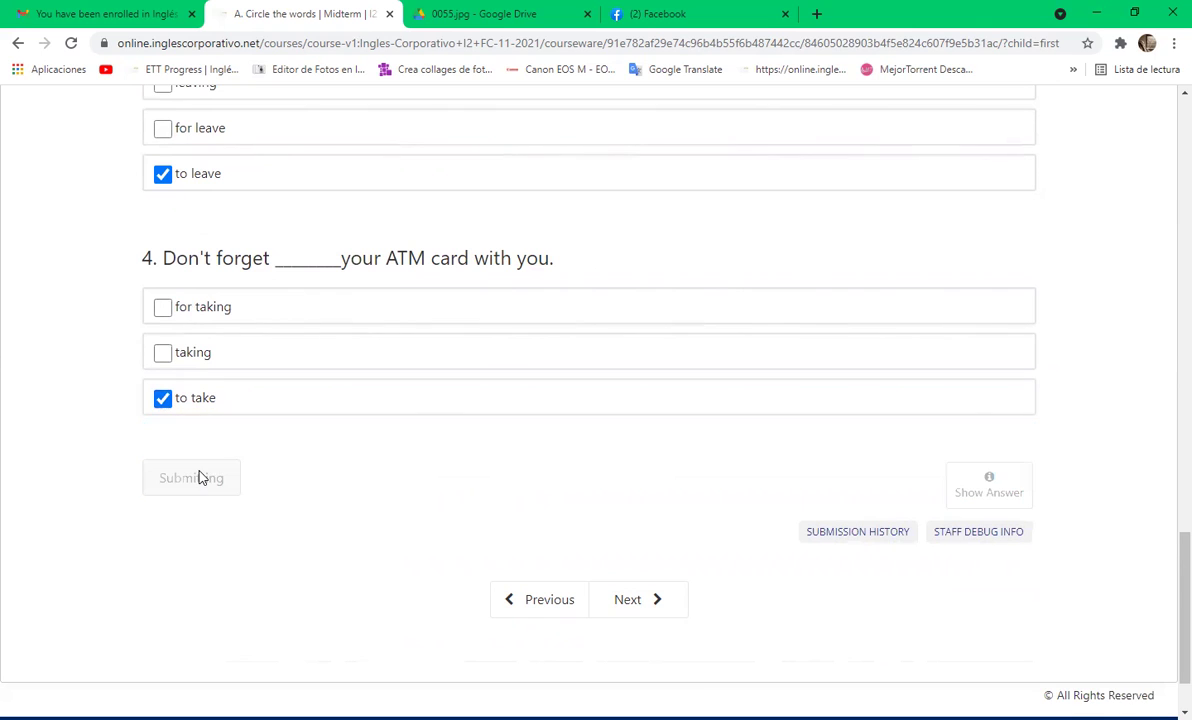
{"action": "scroll", "coordinate": [200, 477], "scroll_direction": "up", "scroll_amount": 8}
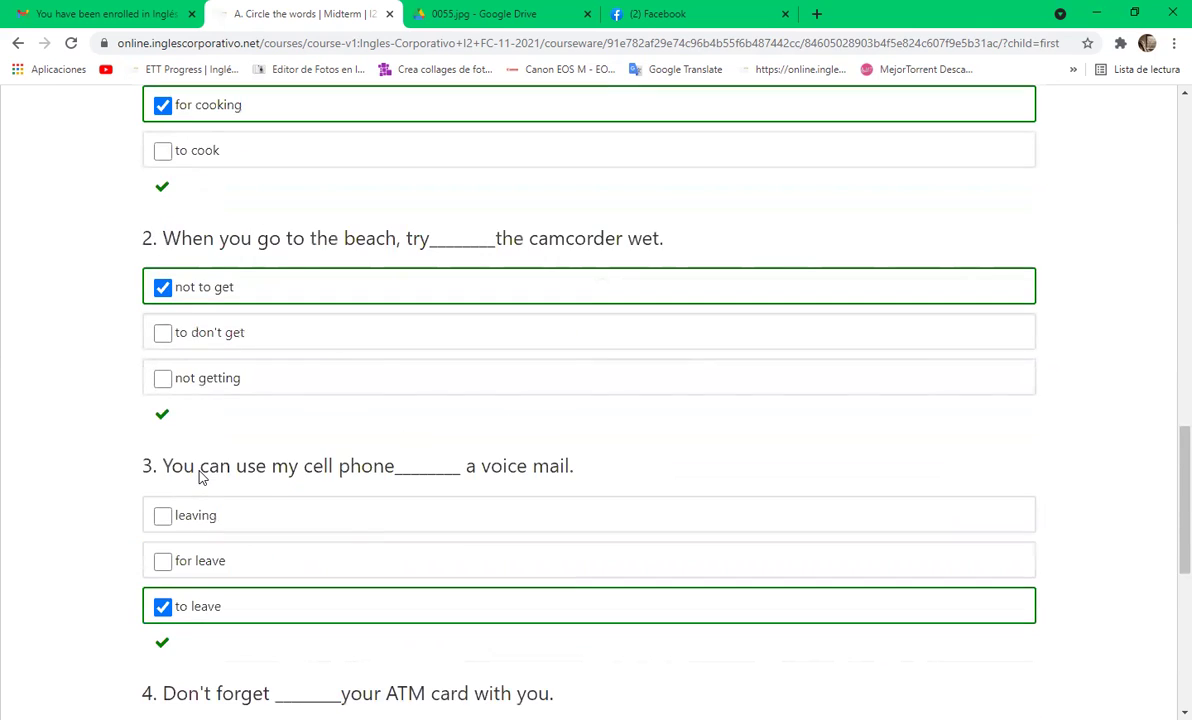
{"action": "scroll", "coordinate": [200, 478], "scroll_direction": "up", "scroll_amount": 12}
{"action": "scroll", "coordinate": [200, 478], "scroll_direction": "down", "scroll_amount": 10}
{"action": "scroll", "coordinate": [200, 478], "scroll_direction": "down", "scroll_amount": 10}
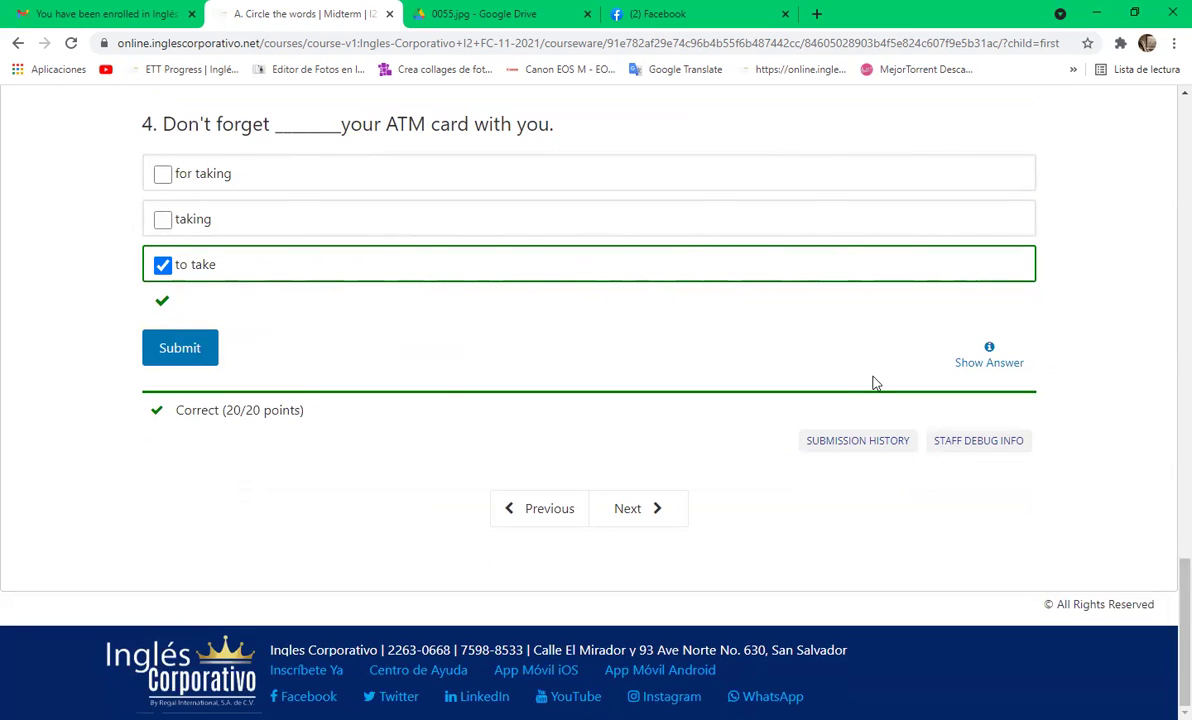
- Change the answer to Part II question 4 to "for taking" and resubmit the exercise
{"action": "left_click", "coordinate": [162, 265]}
{"action": "left_click", "coordinate": [162, 177]}
{"action": "left_click", "coordinate": [180, 348]}
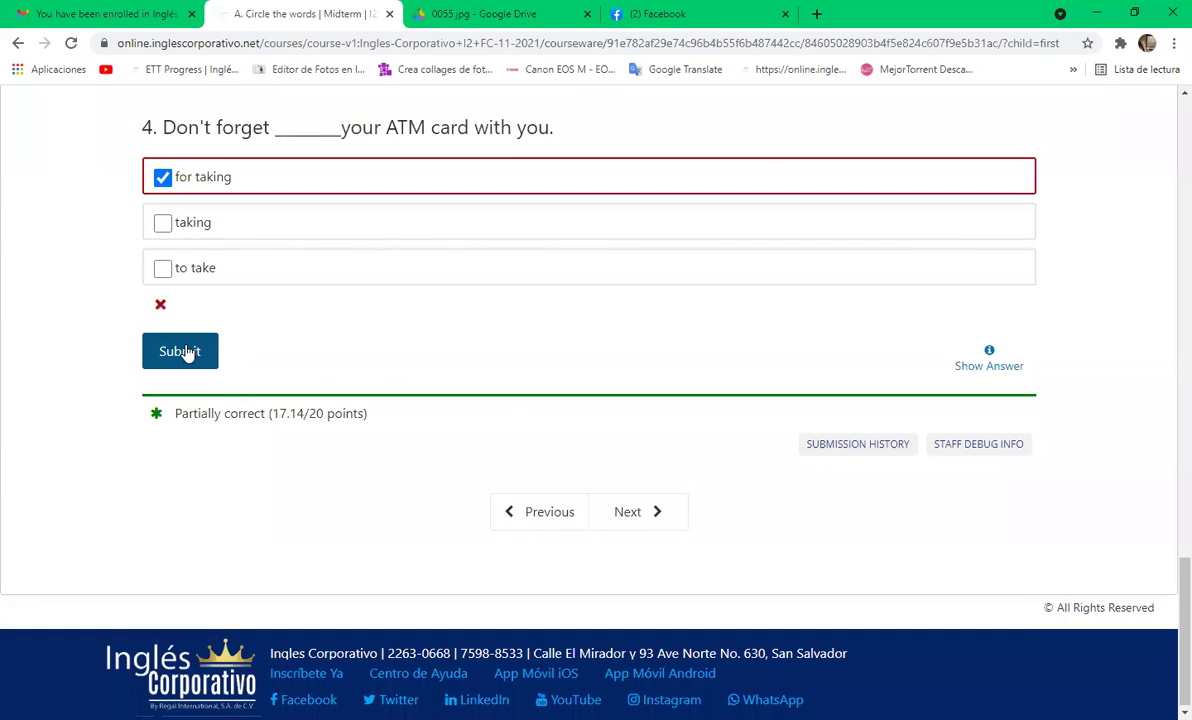
- Replace the answer to Part II question 4 with "taking" and submit the exercise again
{"action": "left_click", "coordinate": [162, 222]}
{"action": "left_click", "coordinate": [163, 179]}
{"action": "left_click", "coordinate": [166, 338]}
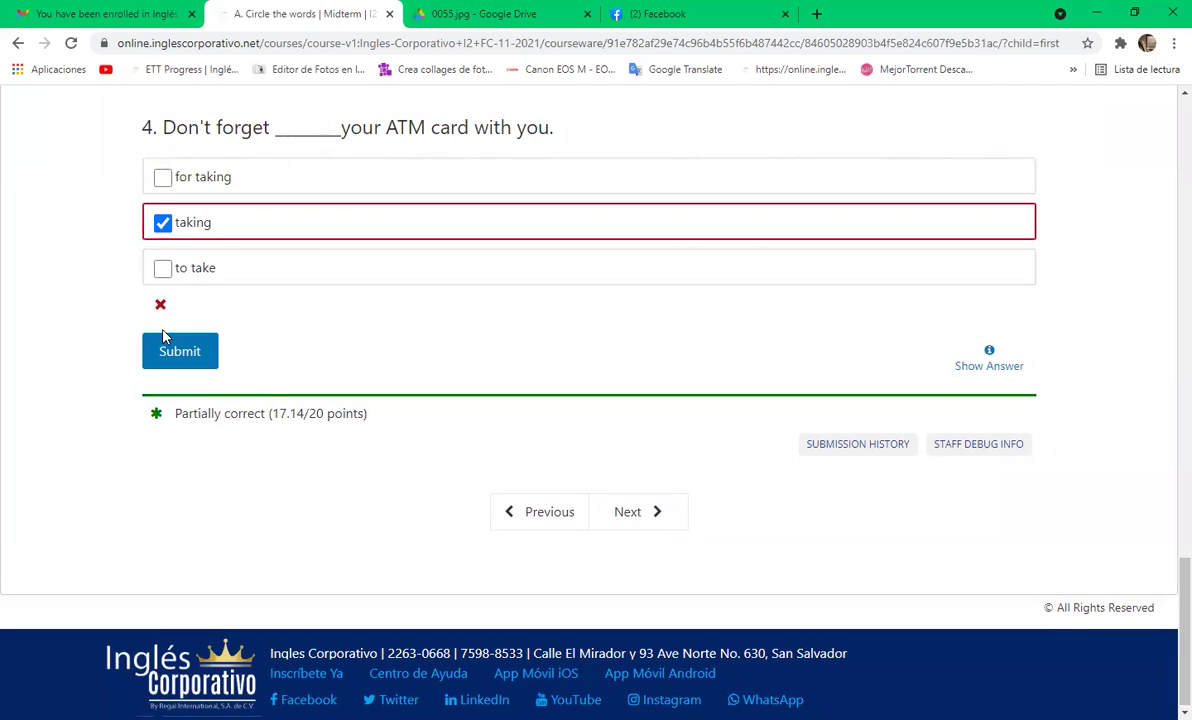
- Set the answer to Part II question 4 back to "to take" only and resubmit the exercise
{"action": "left_click", "coordinate": [160, 268]}
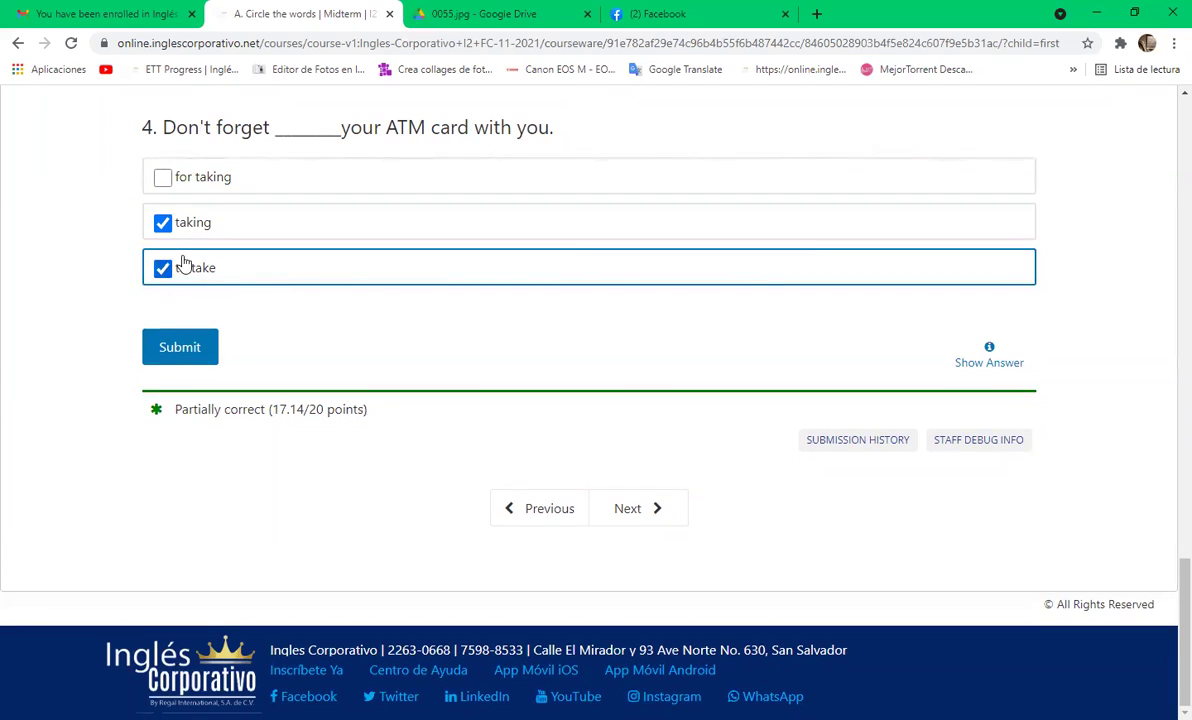
{"action": "left_click", "coordinate": [160, 222]}
{"action": "left_click", "coordinate": [166, 349]}
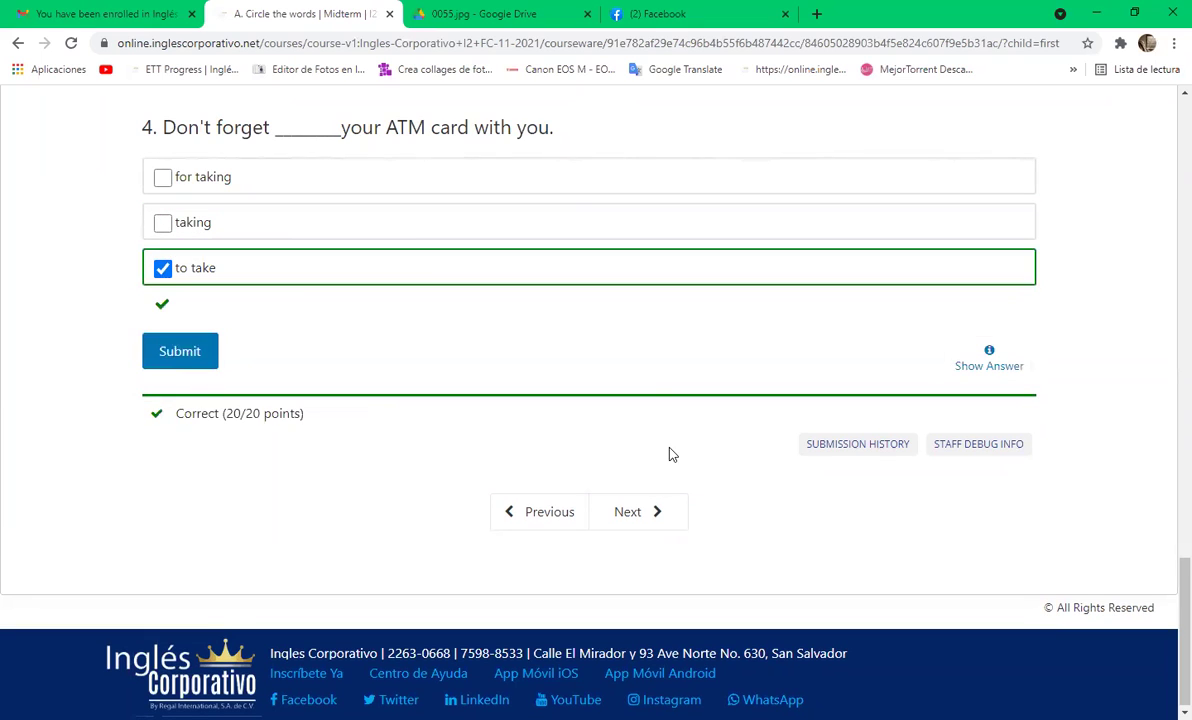
{"action": "scroll", "coordinate": [568, 311], "scroll_direction": "up", "scroll_amount": 2}
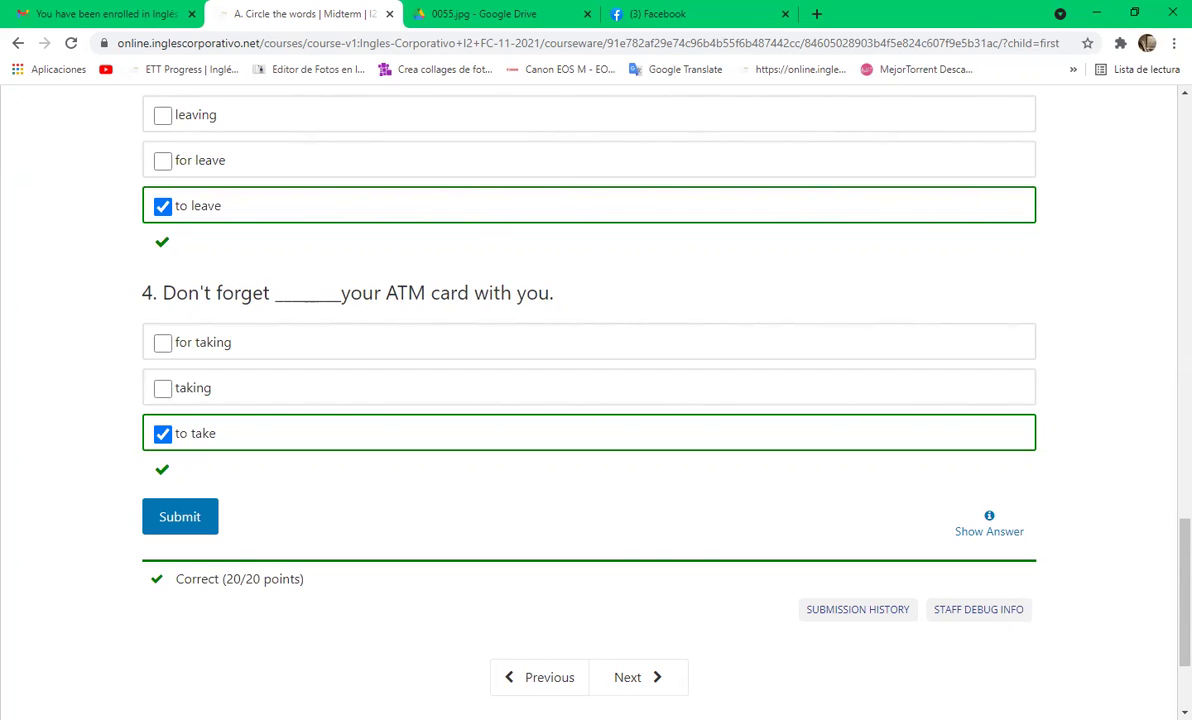
- Move on from "Circle the words" to the Midterm's "B. Rewriting" unit and look over its "Rewrite the sentences" exercise
{"action": "scroll", "coordinate": [774, 362], "scroll_direction": "down", "scroll_amount": 2}
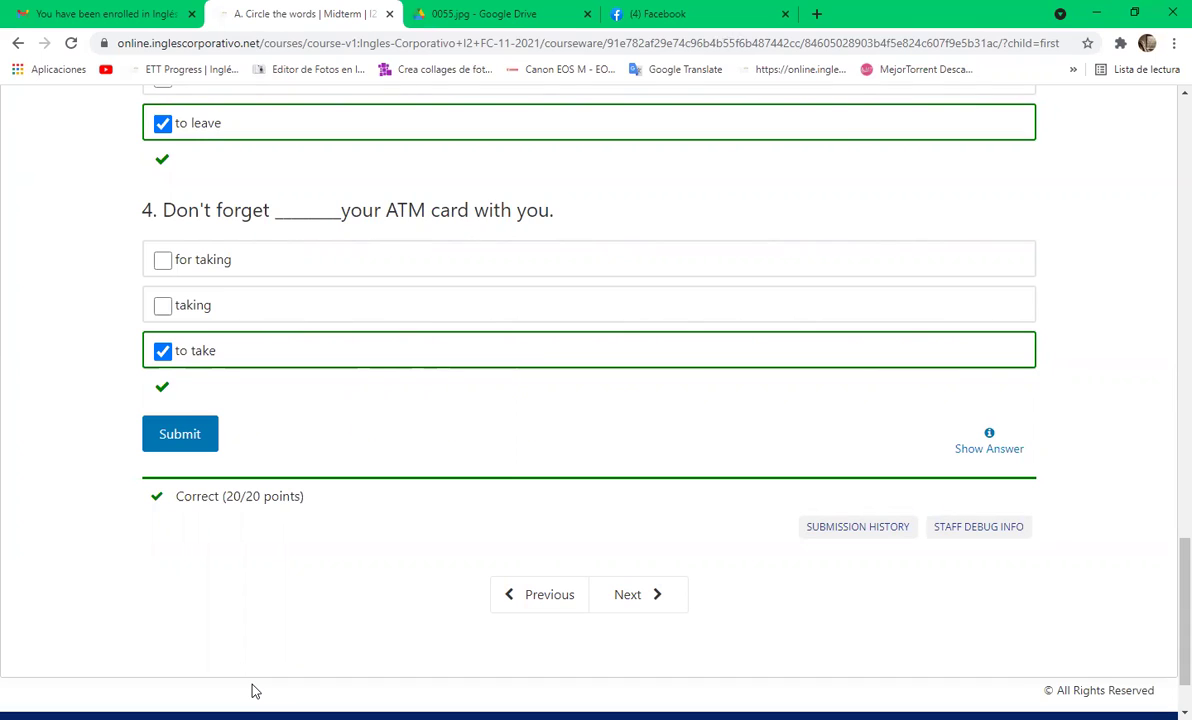
{"action": "scroll", "coordinate": [1088, 149], "scroll_direction": "up", "scroll_amount": 10}
{"action": "scroll", "coordinate": [1024, 172], "scroll_direction": "up", "scroll_amount": 10}
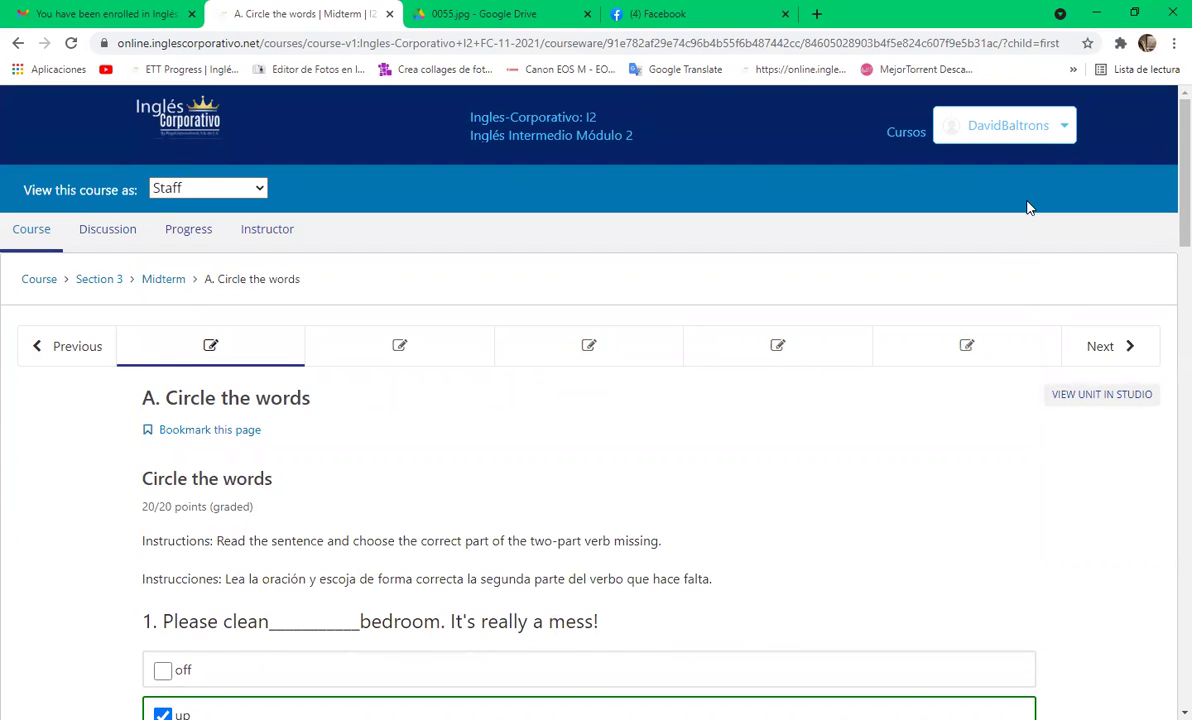
{"action": "scroll", "coordinate": [886, 341], "scroll_direction": "down", "scroll_amount": 8}
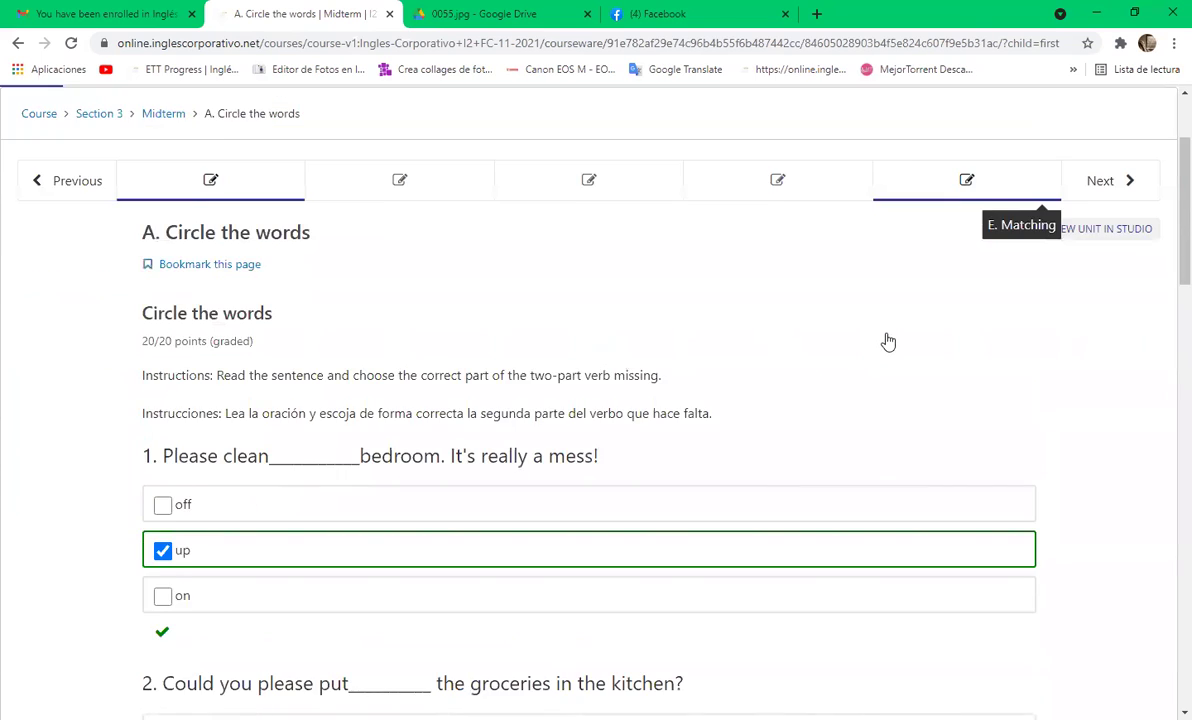
{"action": "scroll", "coordinate": [886, 341], "scroll_direction": "down", "scroll_amount": 10}
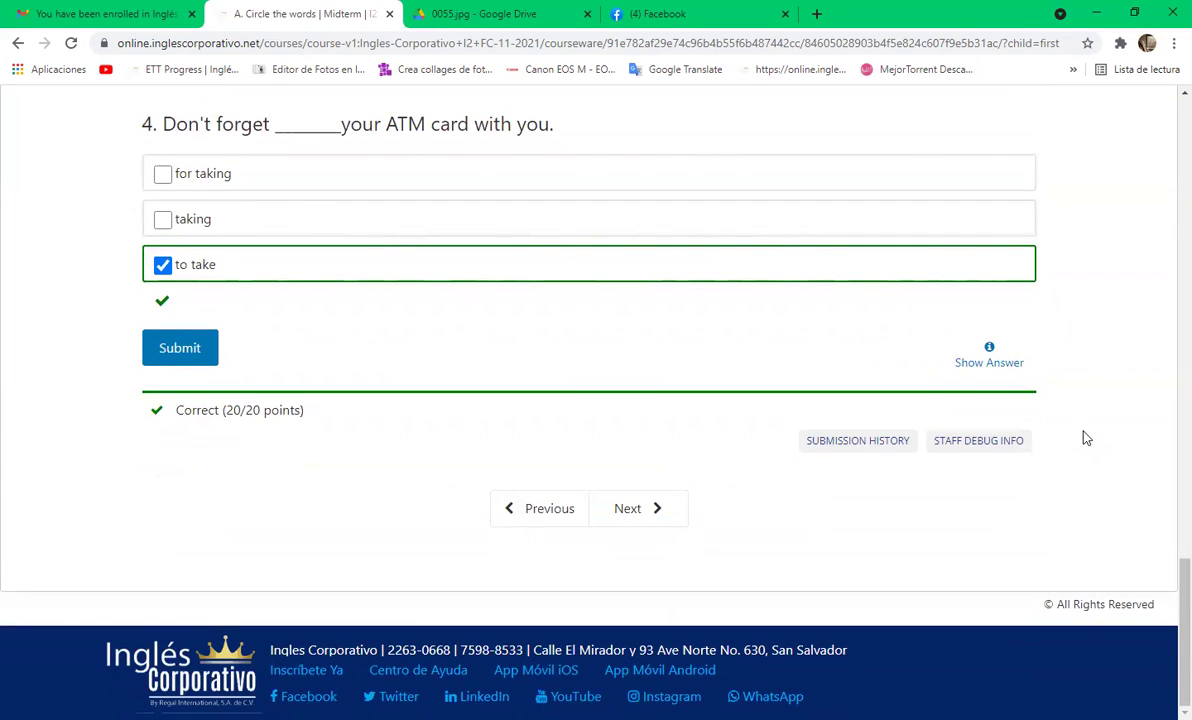
{"action": "left_click", "coordinate": [618, 505]}
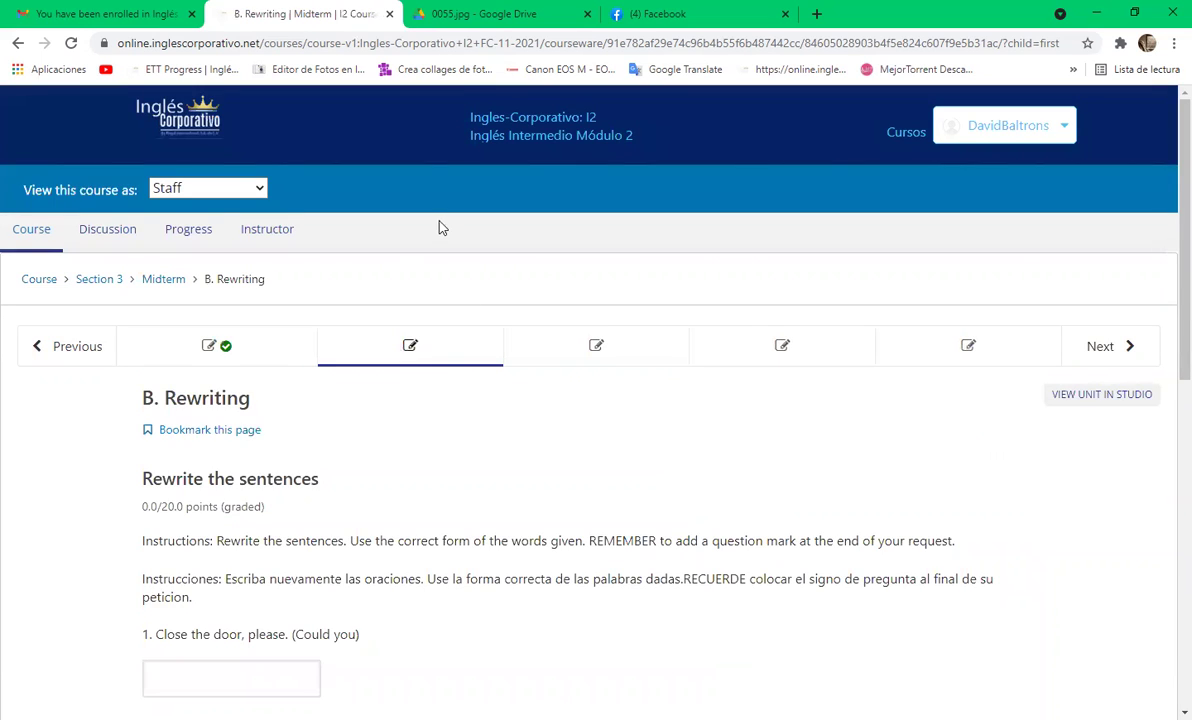
{"action": "scroll", "coordinate": [780, 482], "scroll_direction": "down", "scroll_amount": 3}
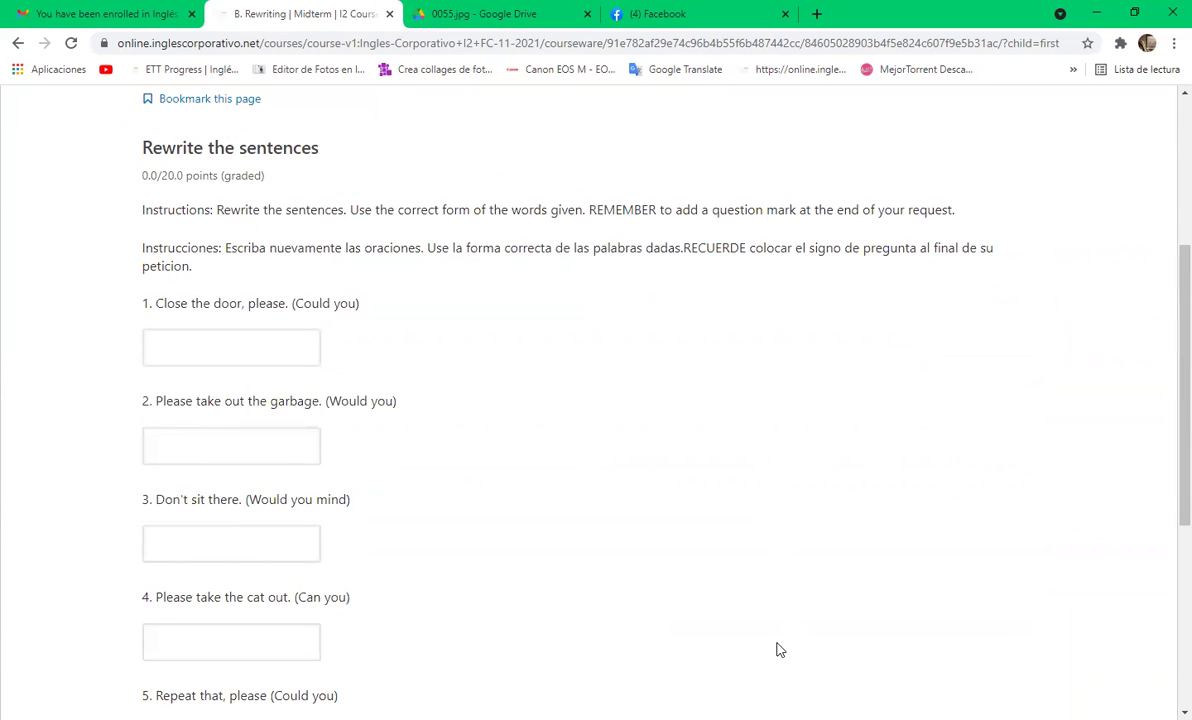